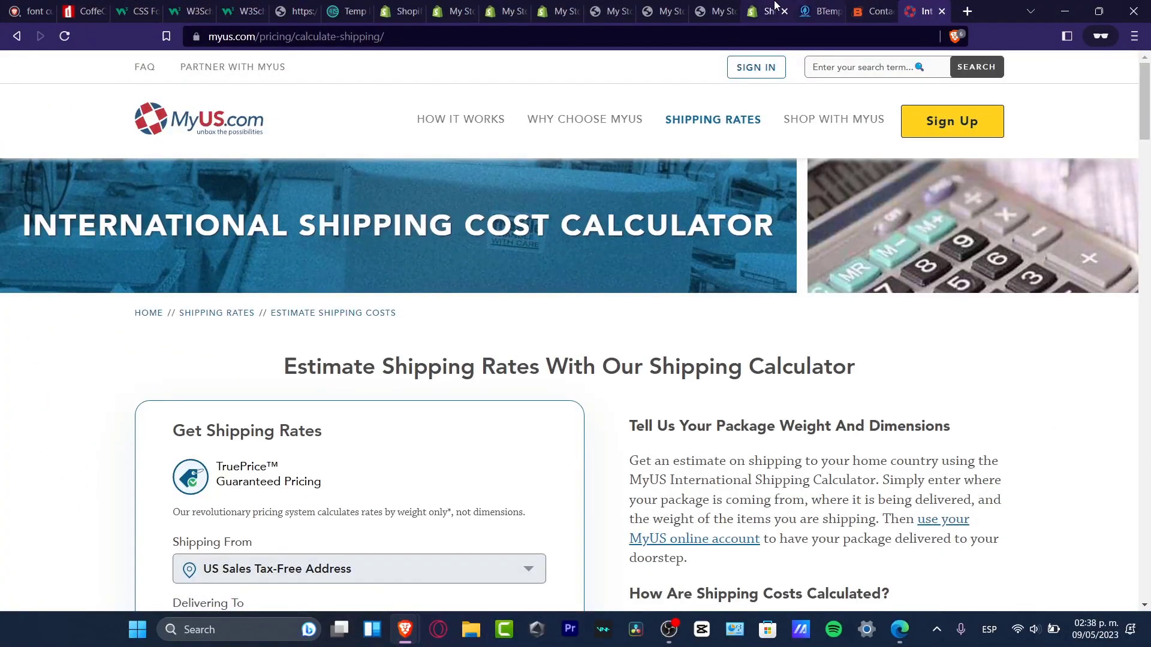
Switch back to the Shopify store admin and leave the sender email settings.
click(773, 11)
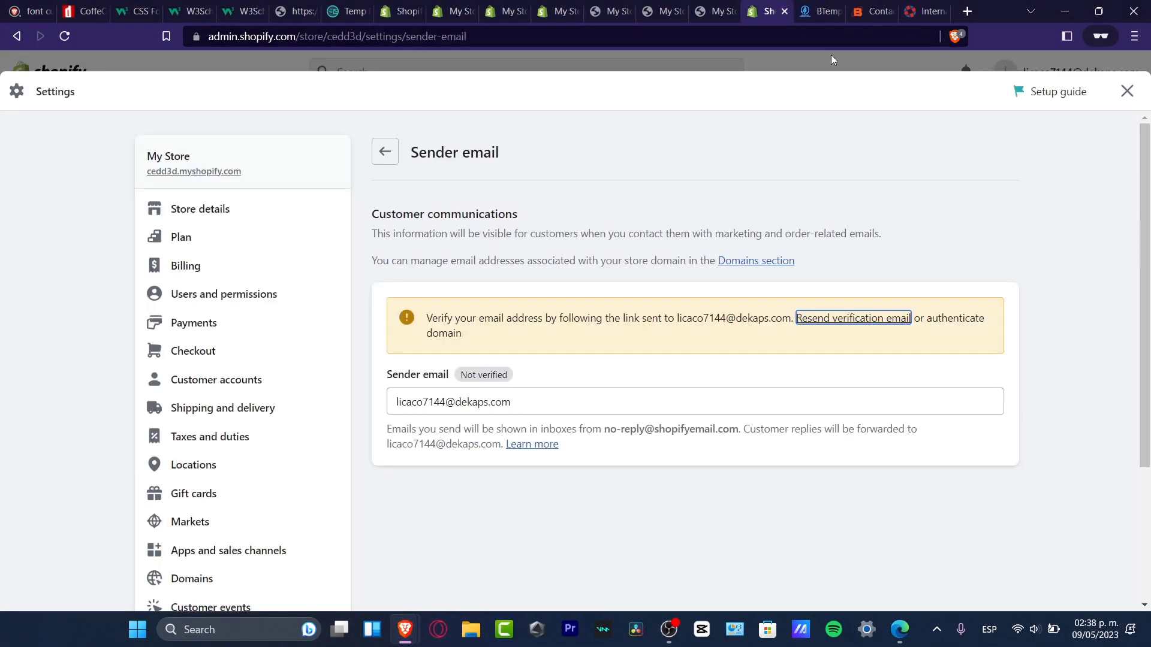
click(835, 59)
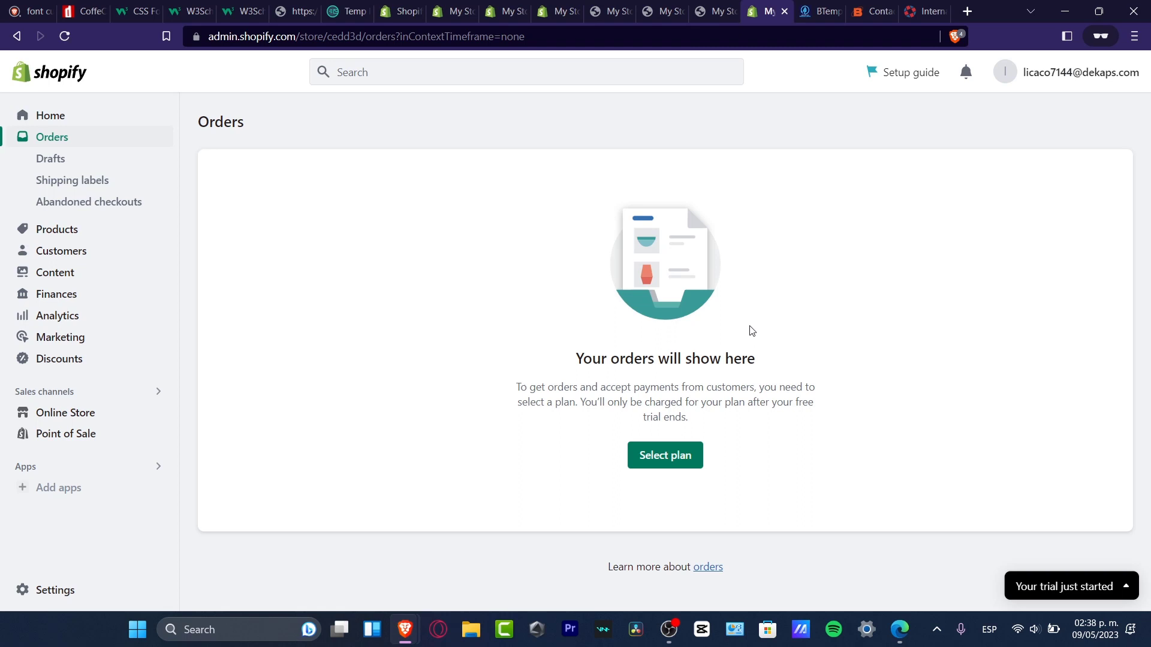
Open Shipping and delivery settings and point out the shipping rates and Local Delivery sections.
click(102, 590)
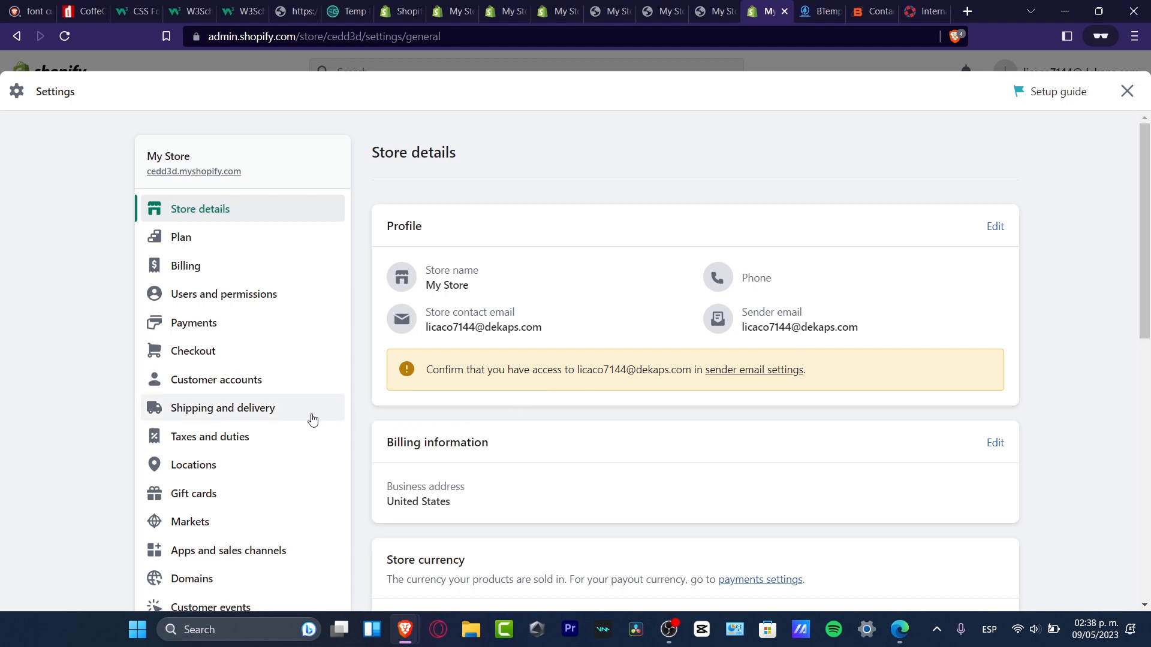
click(262, 419)
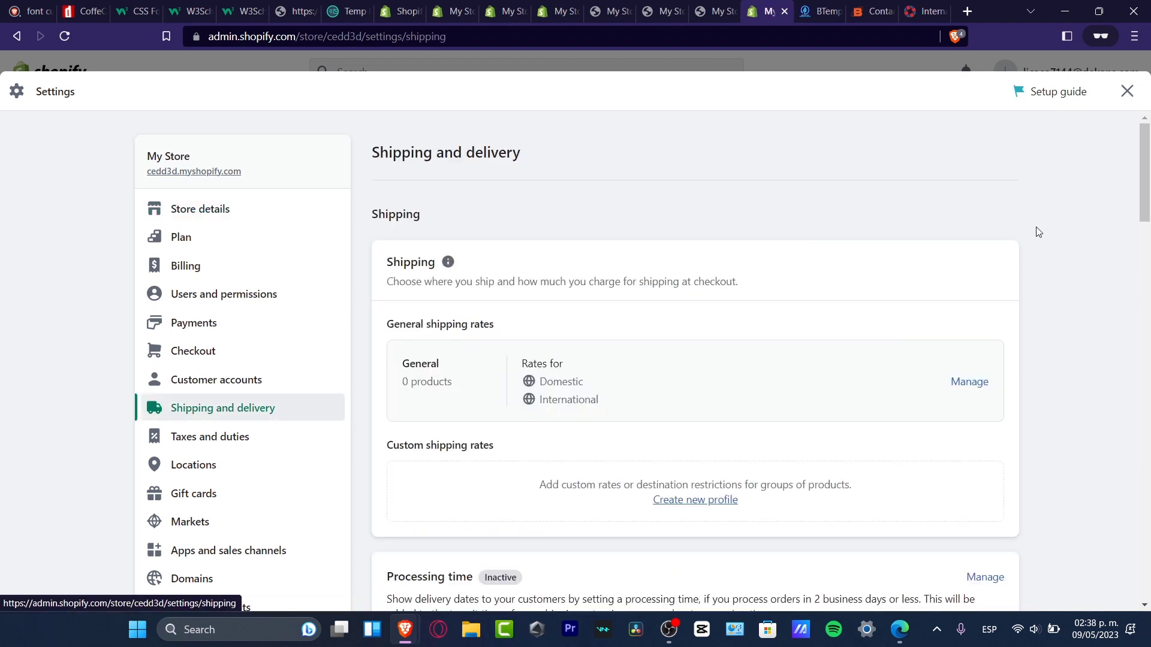
drag(510, 323, 422, 324)
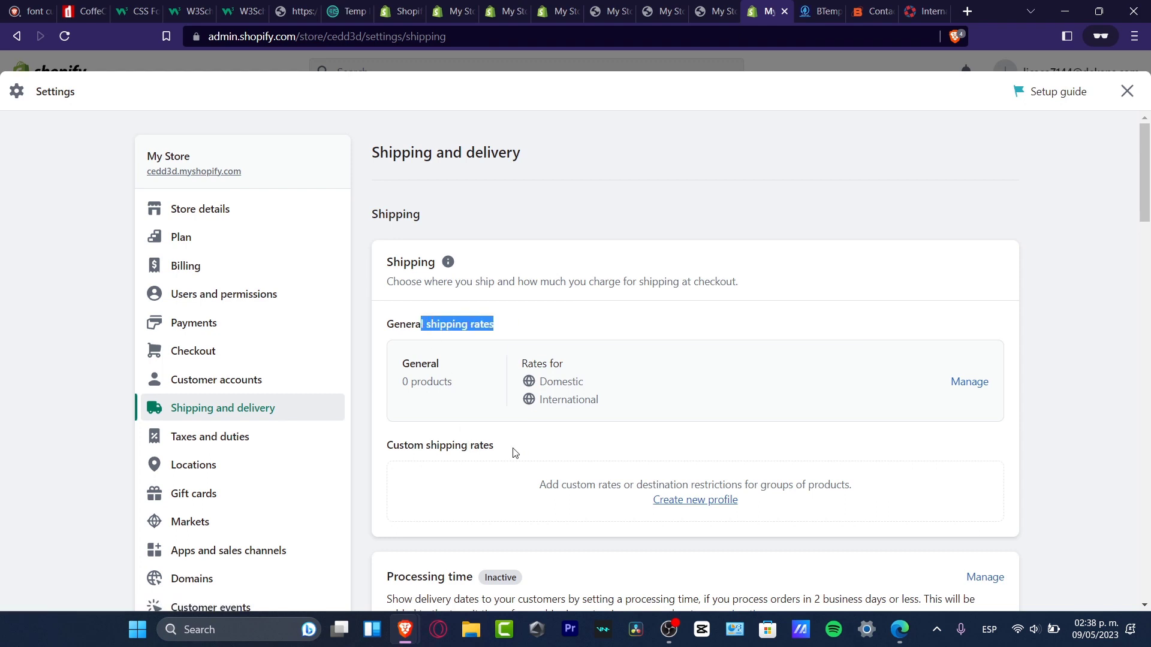
drag(513, 452, 403, 447)
scroll(750, 388, down, 4)
drag(533, 375, 439, 374)
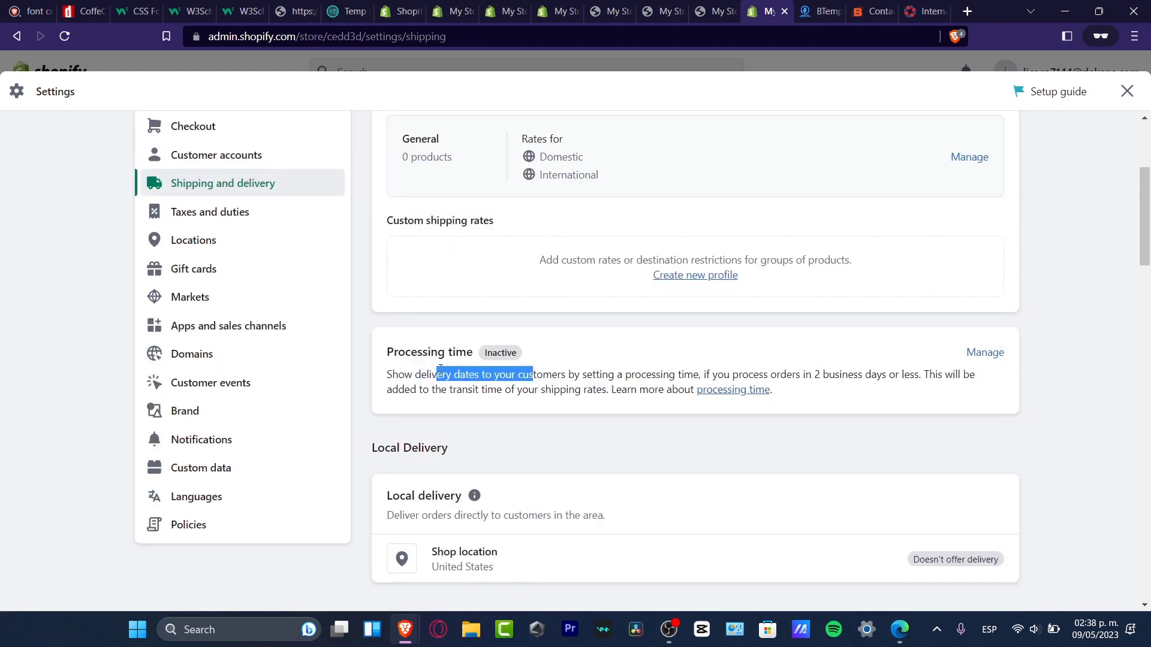
triple_click(470, 456)
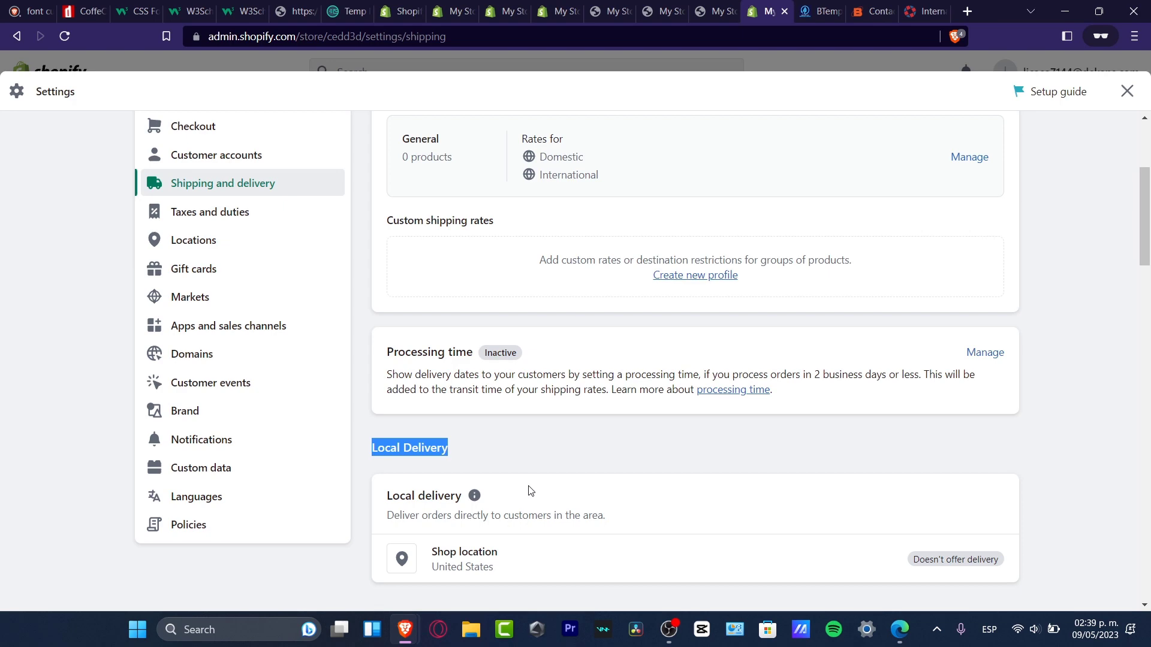
Highlight the General profile's name, its 0 products count, and the Domestic and International destinations.
scroll(529, 491, up, 4)
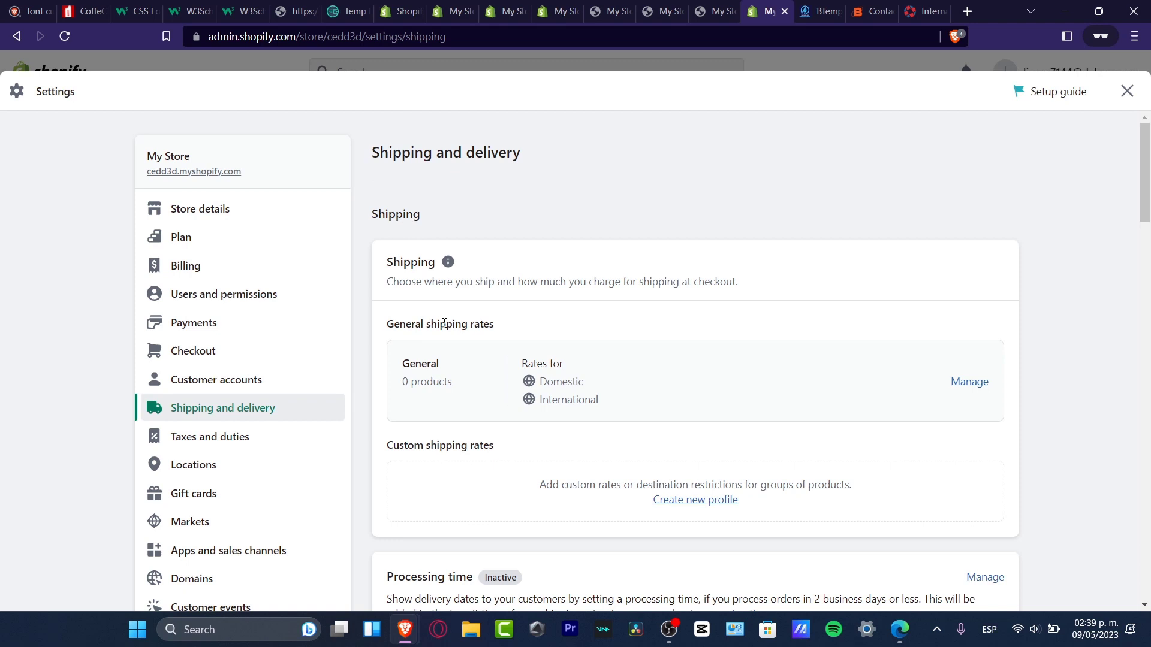
drag(444, 324, 501, 323)
click(488, 357)
double_click(434, 358)
drag(402, 382, 462, 391)
drag(519, 362, 612, 384)
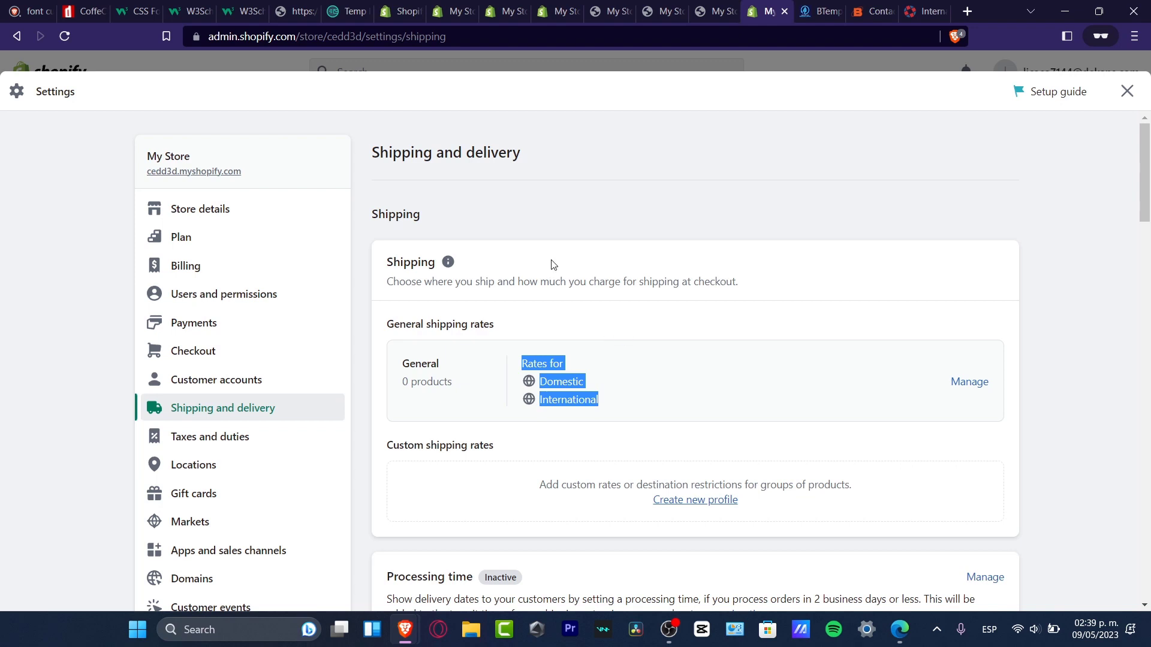
Open the General profile's rates and scroll to its five Domestic rates, Free to $19.90.
click(815, 324)
click(959, 385)
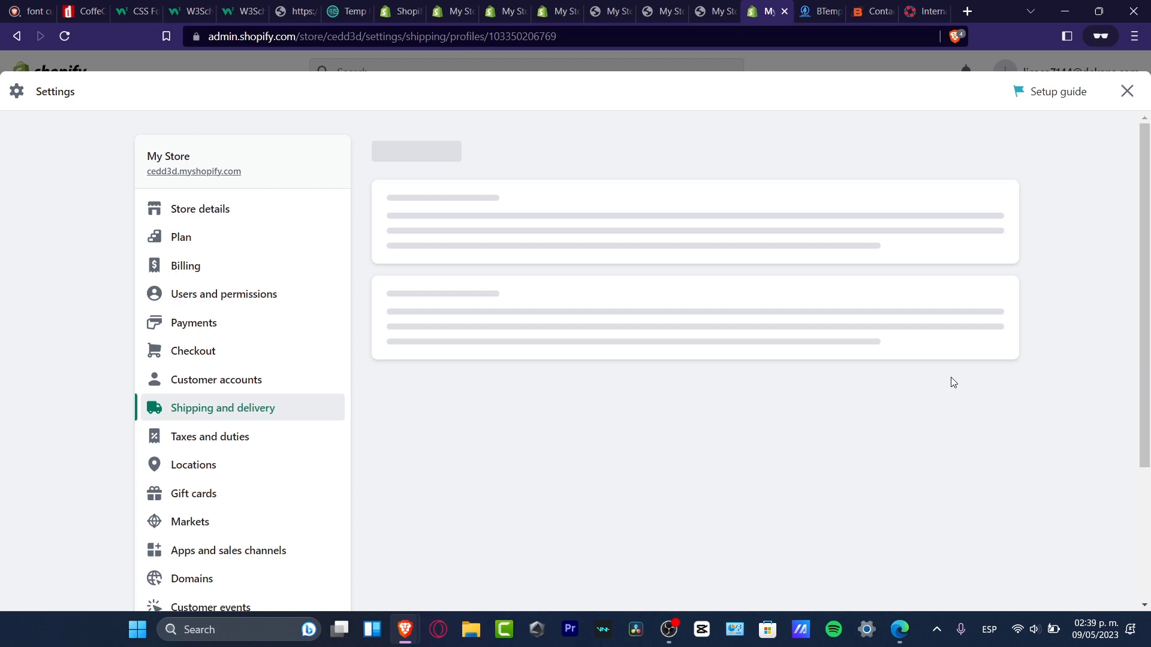
drag(478, 385, 405, 382)
scroll(1150, 360, down, 3)
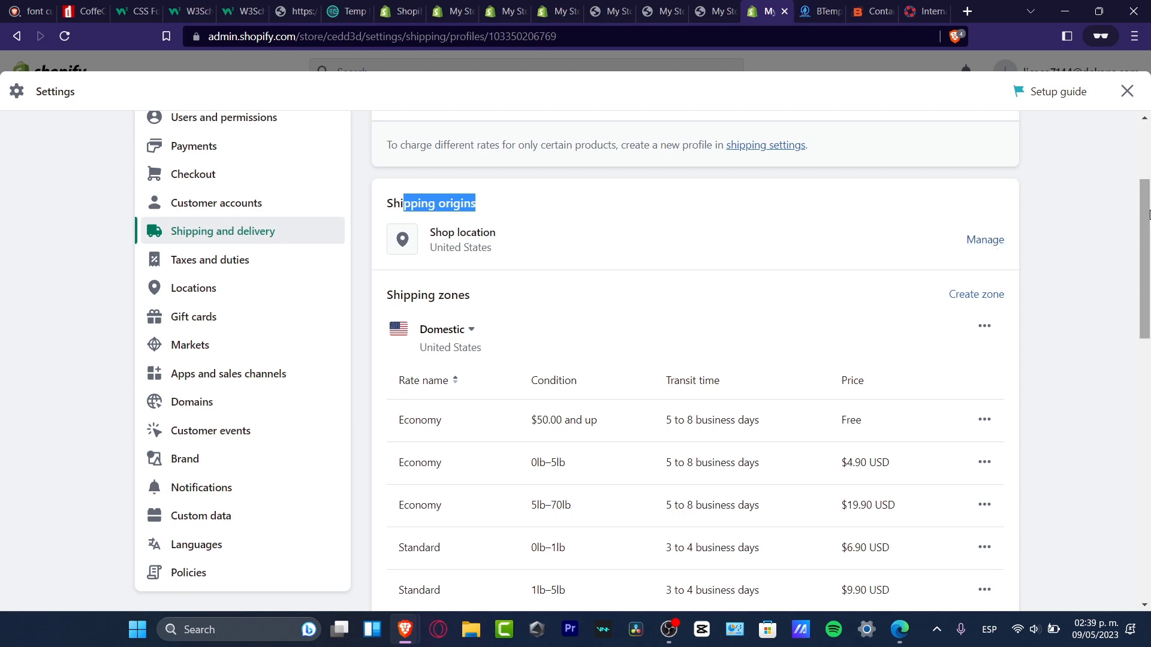
scroll(1145, 226, down, 1)
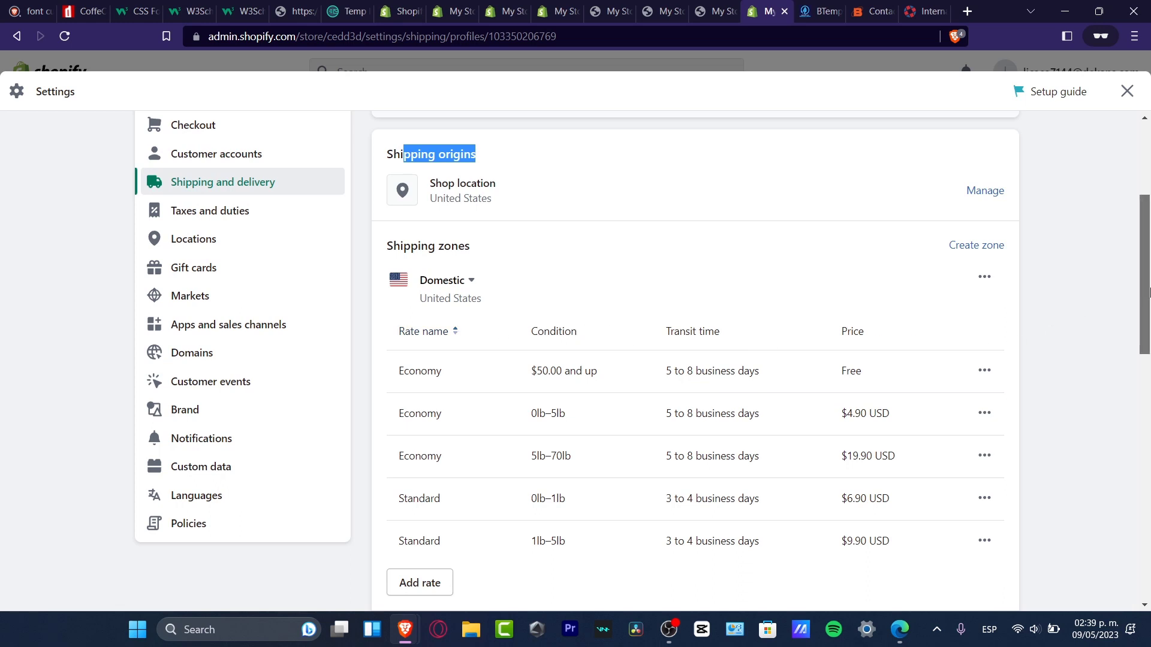
drag(1148, 292, 1148, 309)
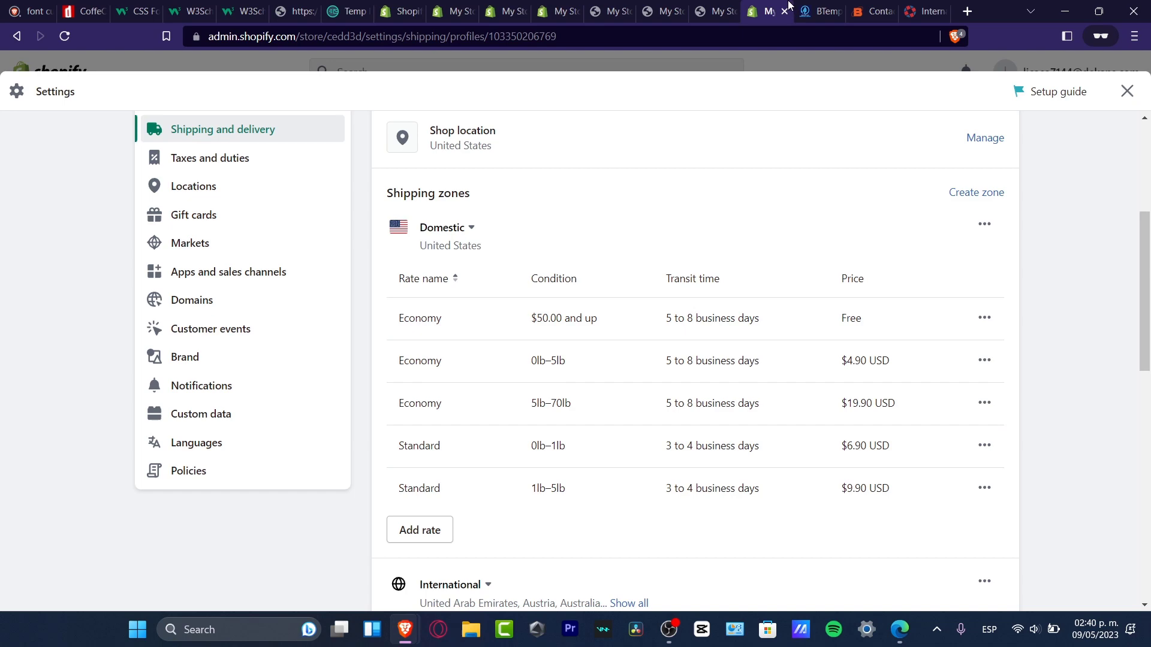
In MyUS, calculate rates from the US Sales Tax-Free Address to Canada for a 10 lbs package.
click(920, 7)
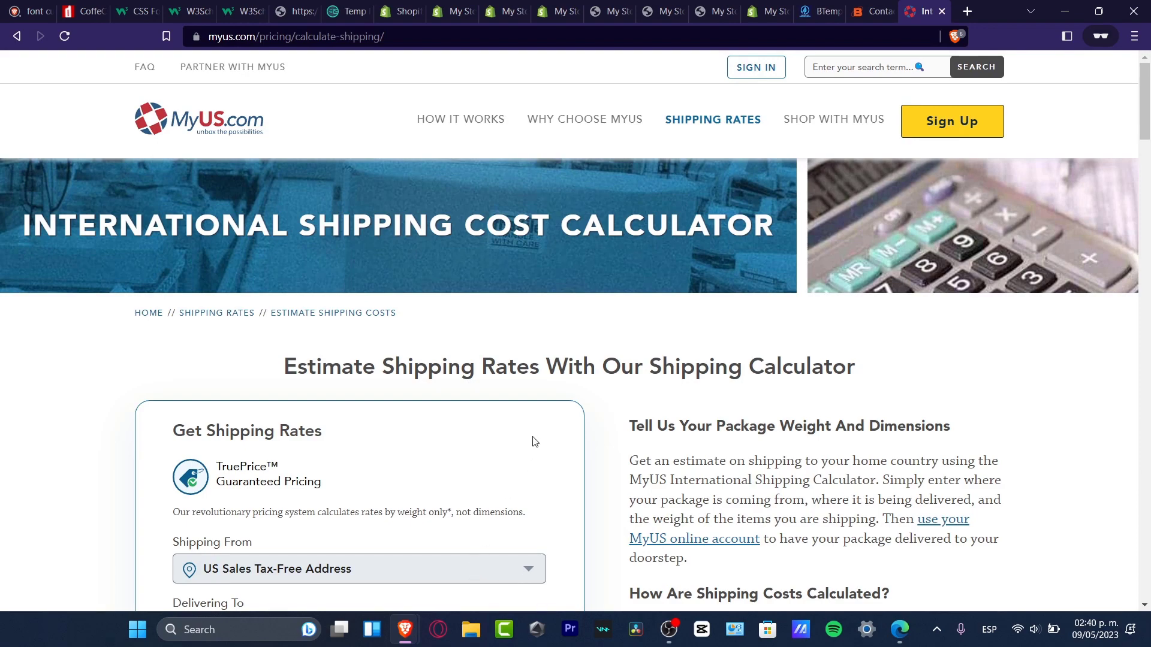
scroll(596, 413, down, 4)
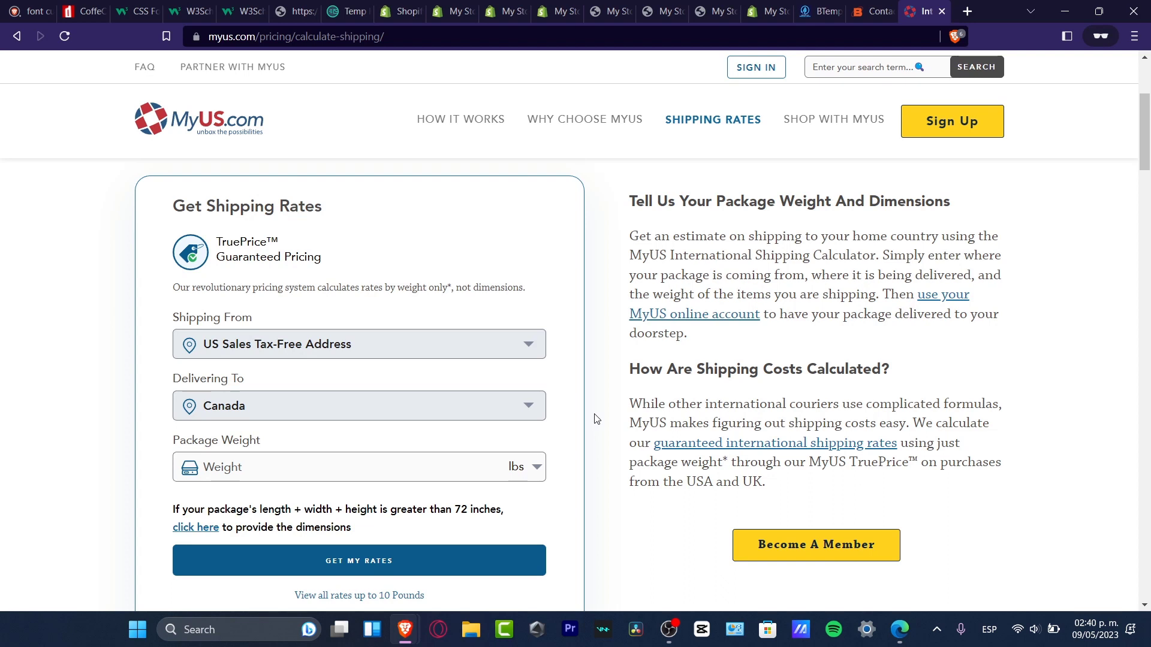
click(239, 345)
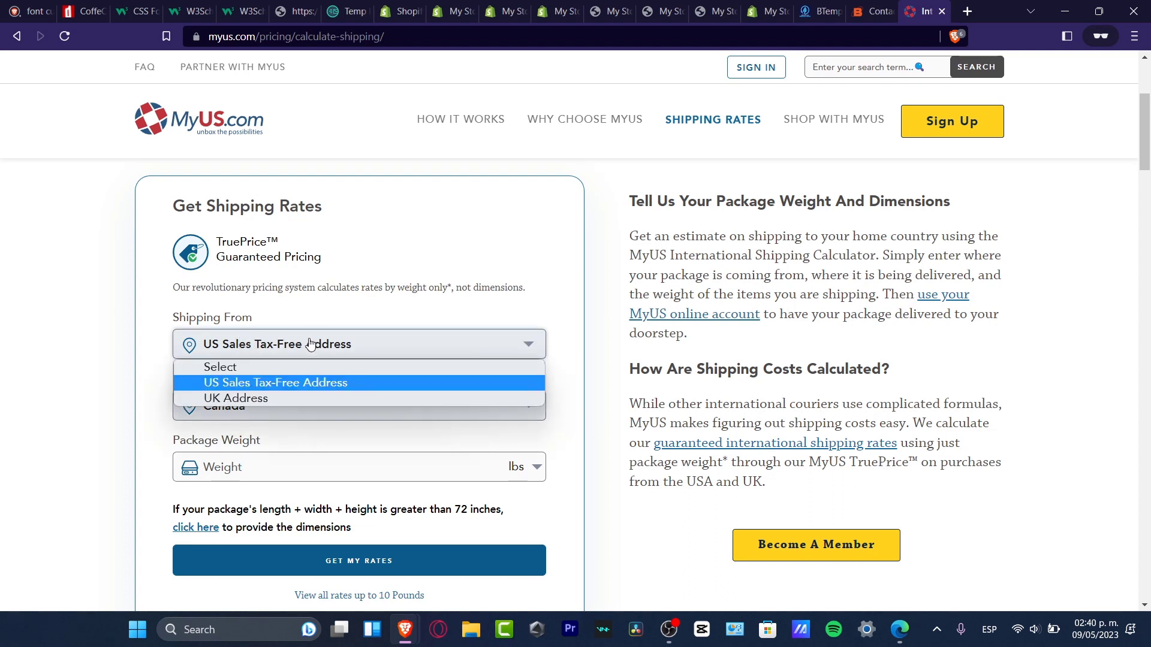
click(308, 382)
click(352, 412)
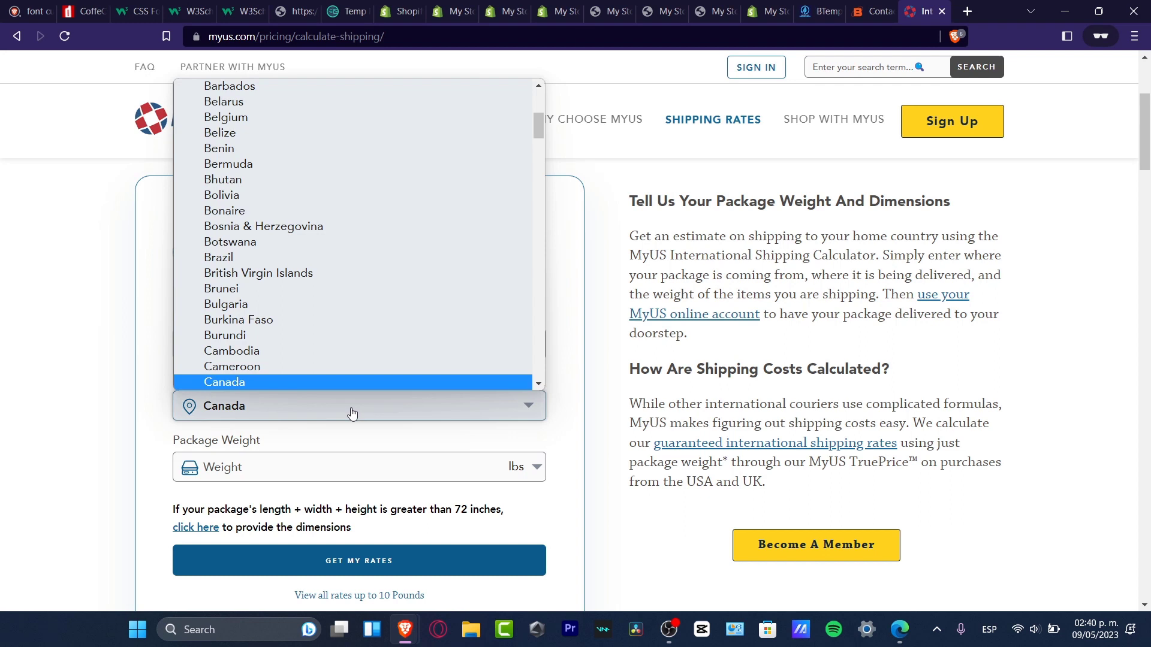
click(333, 383)
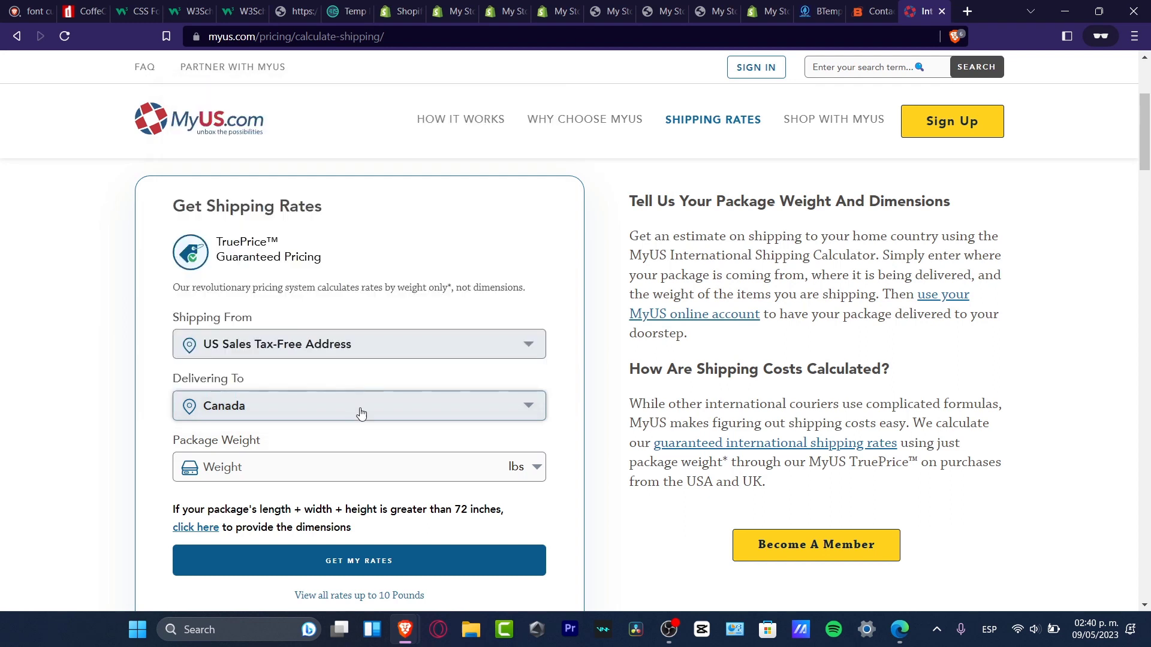
click(382, 473)
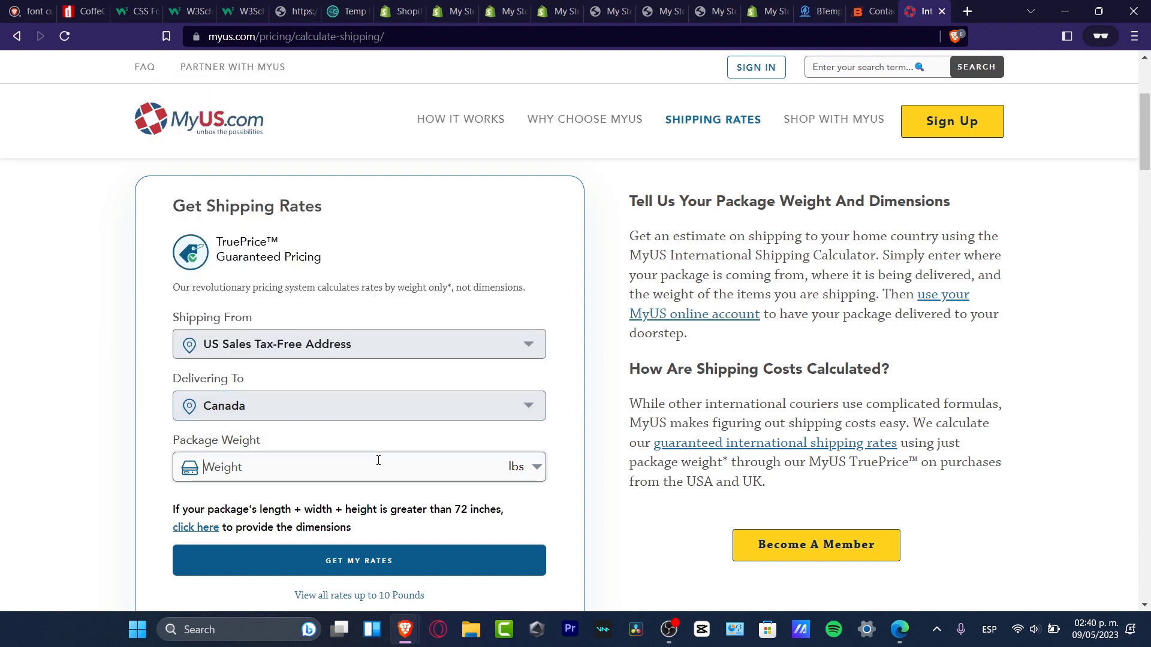
text(10)
click(525, 557)
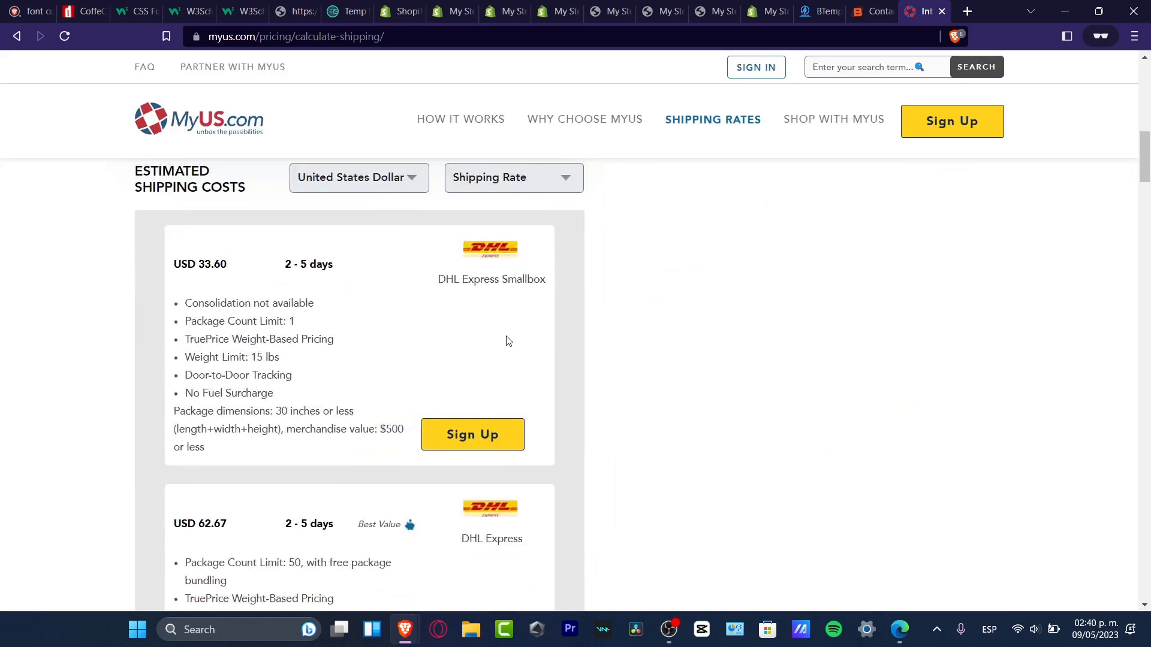
Review the estimated costs and highlight DHL Express Smallbox with its USD 33.60 price.
drag(196, 172, 246, 188)
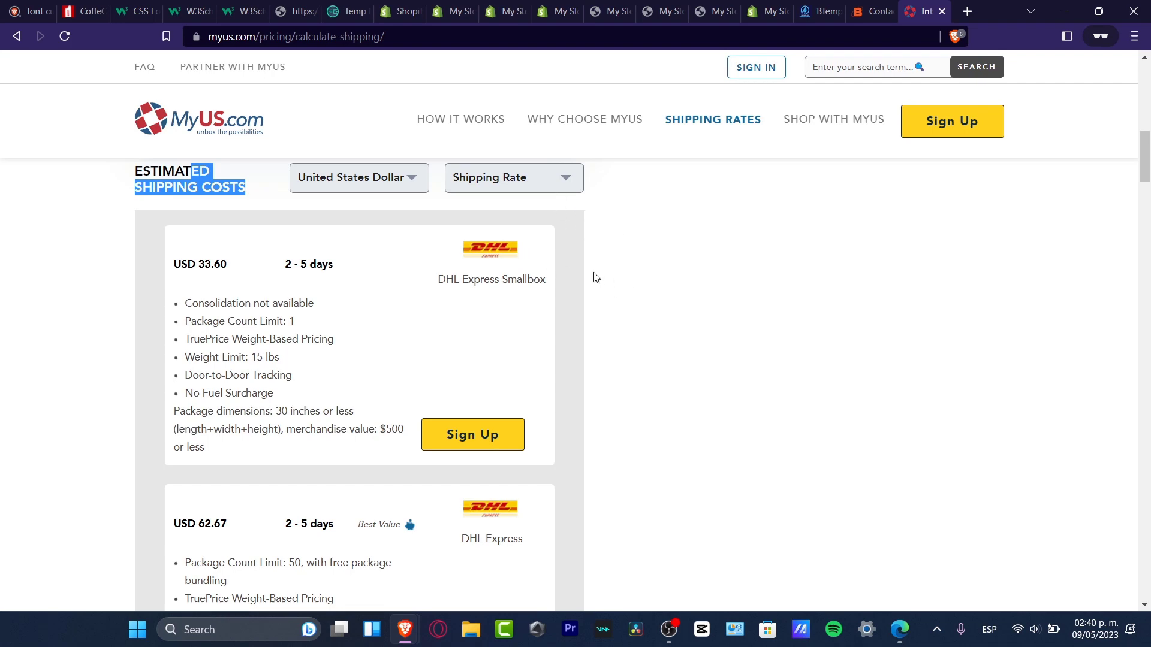
scroll(567, 314, down, 3)
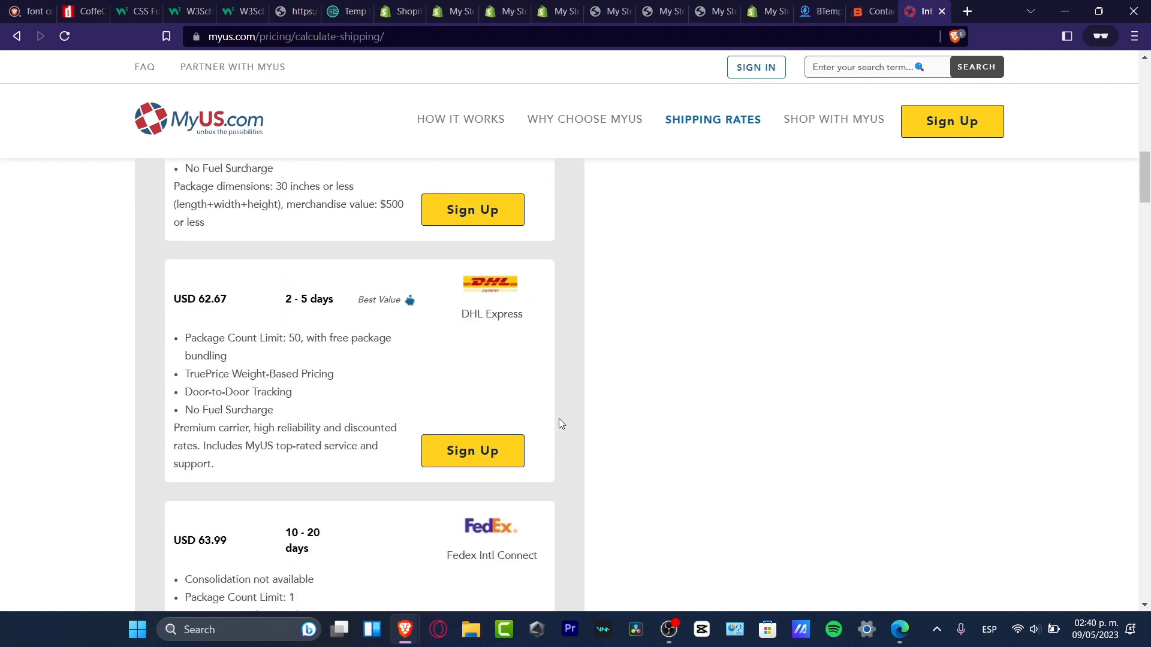
scroll(559, 424, down, 12)
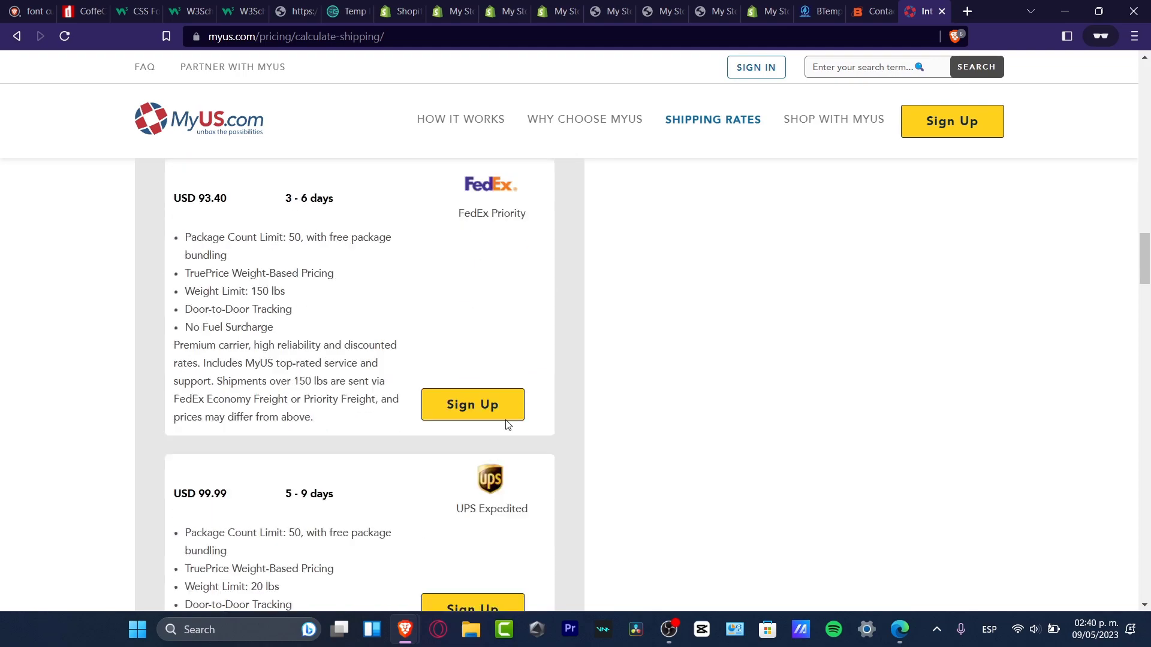
scroll(514, 501, down, 3)
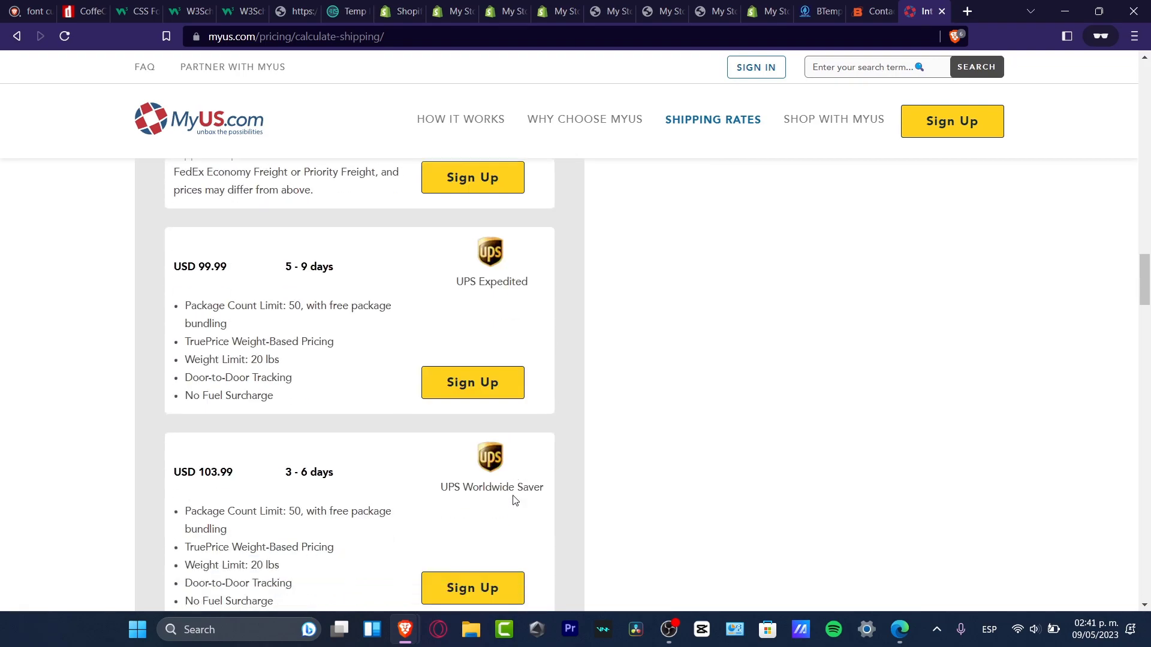
scroll(514, 501, up, 20)
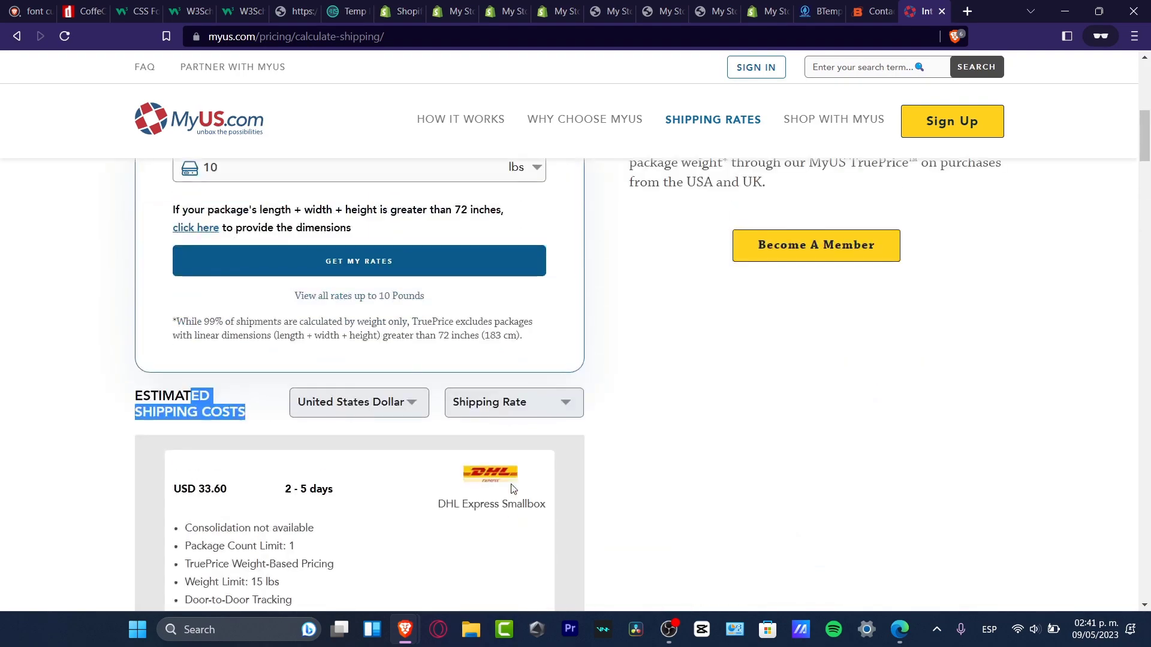
scroll(514, 489, down, 3)
scroll(480, 384, down, 15)
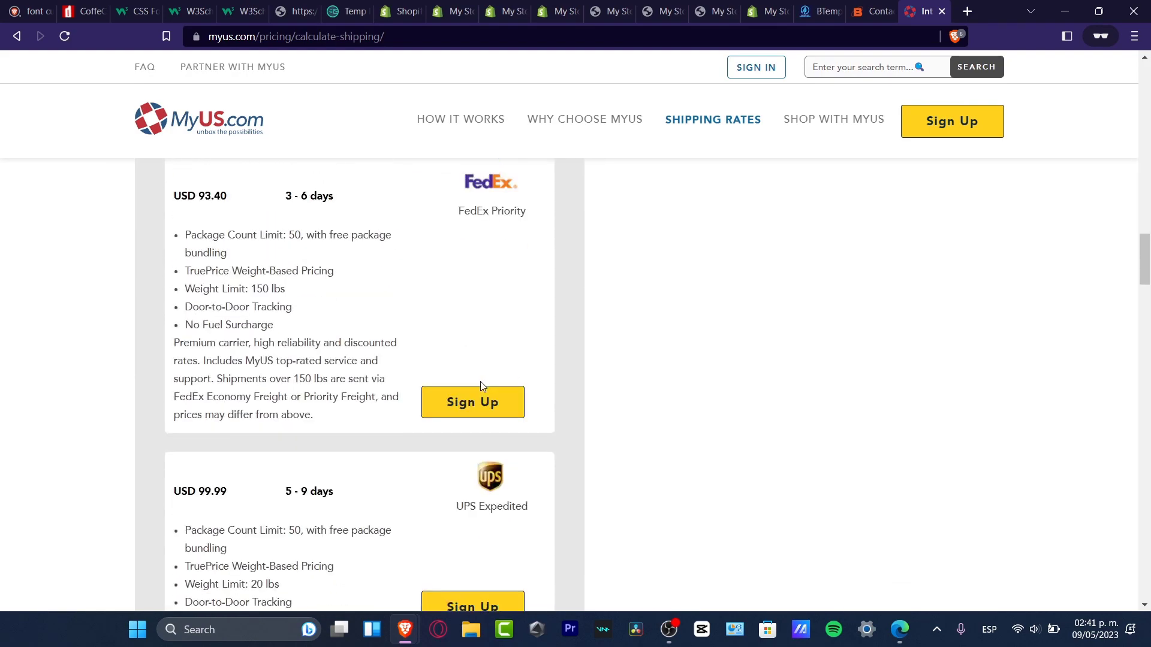
scroll(483, 384, down, 7)
scroll(483, 384, up, 20)
scroll(481, 386, up, 3)
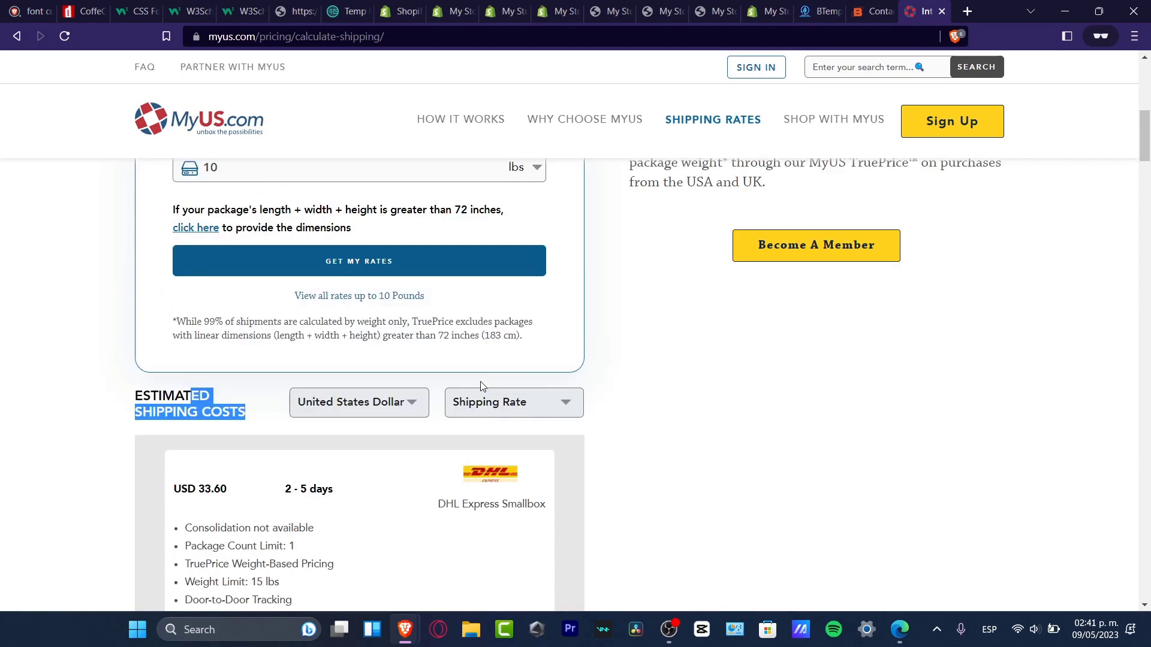
scroll(483, 384, down, 3)
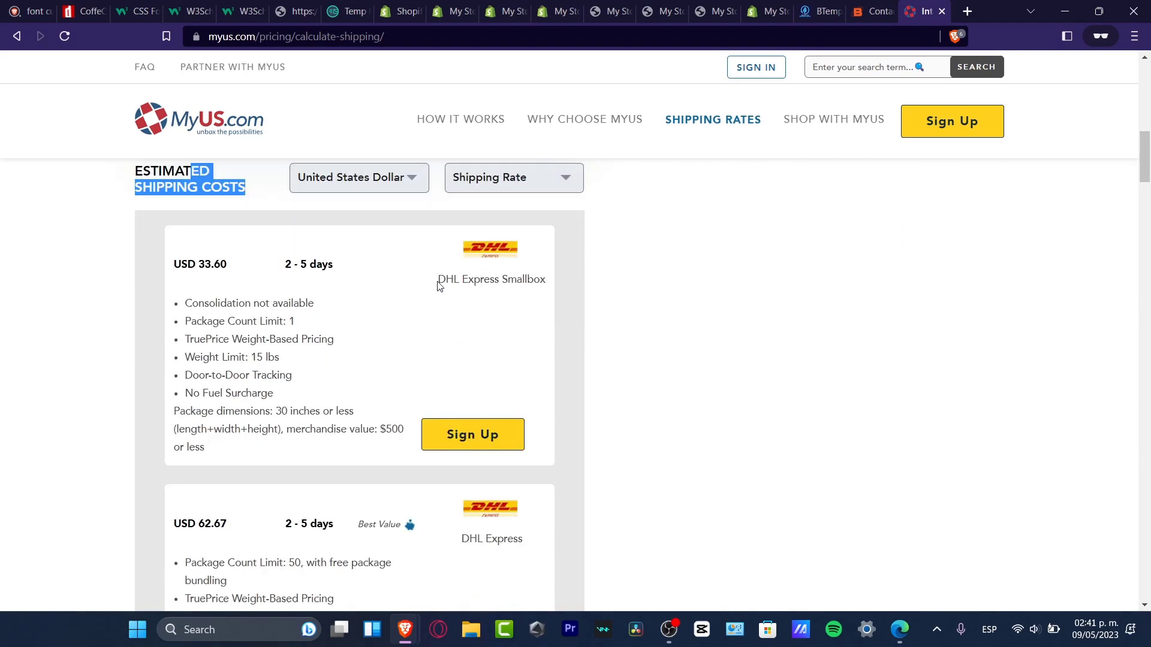
drag(439, 286, 547, 296)
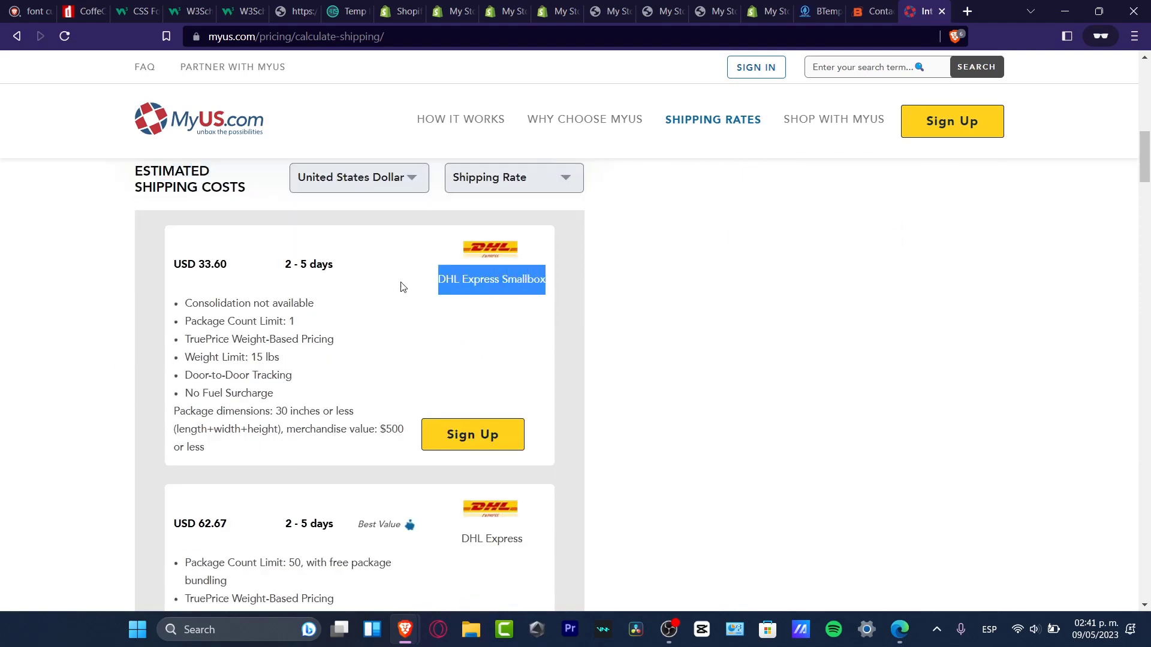
double_click(216, 264)
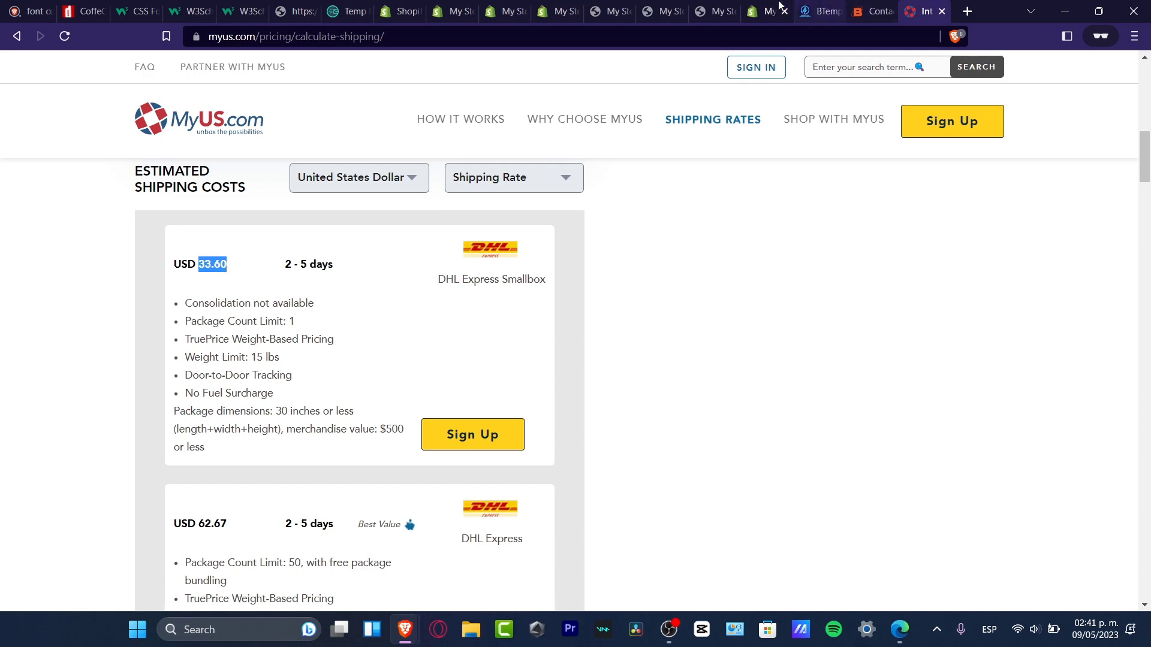
In Shopify, open a domestic zone rate form with Economy transit time, then discard it.
click(777, 6)
scroll(586, 362, down, 4)
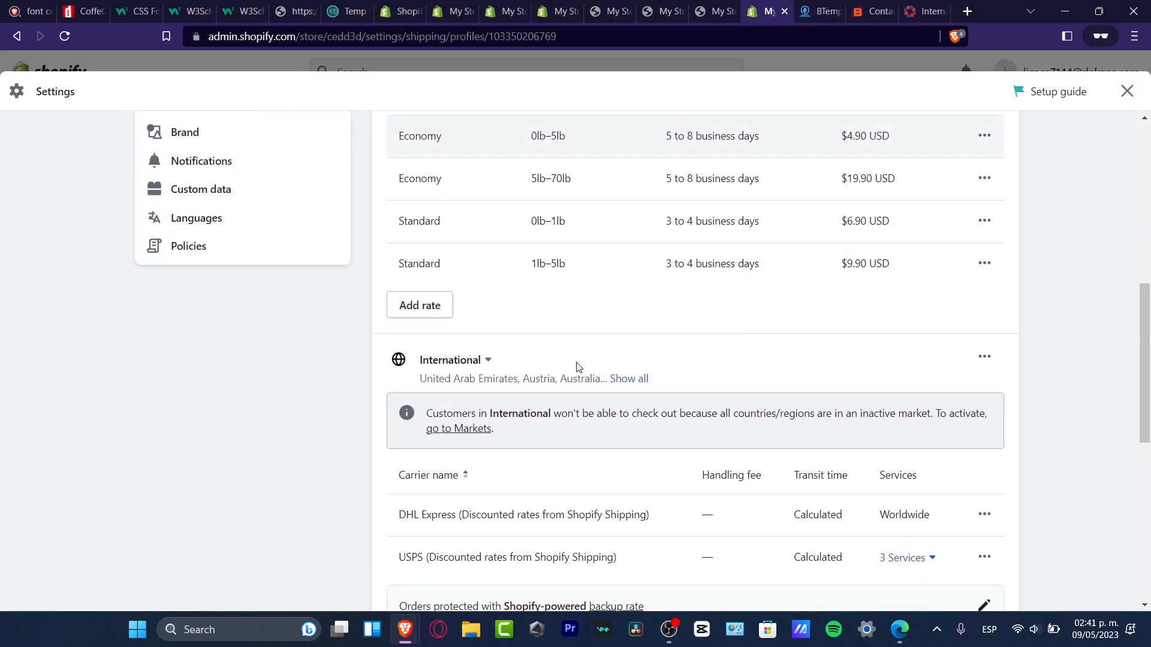
scroll(569, 367, down, 4)
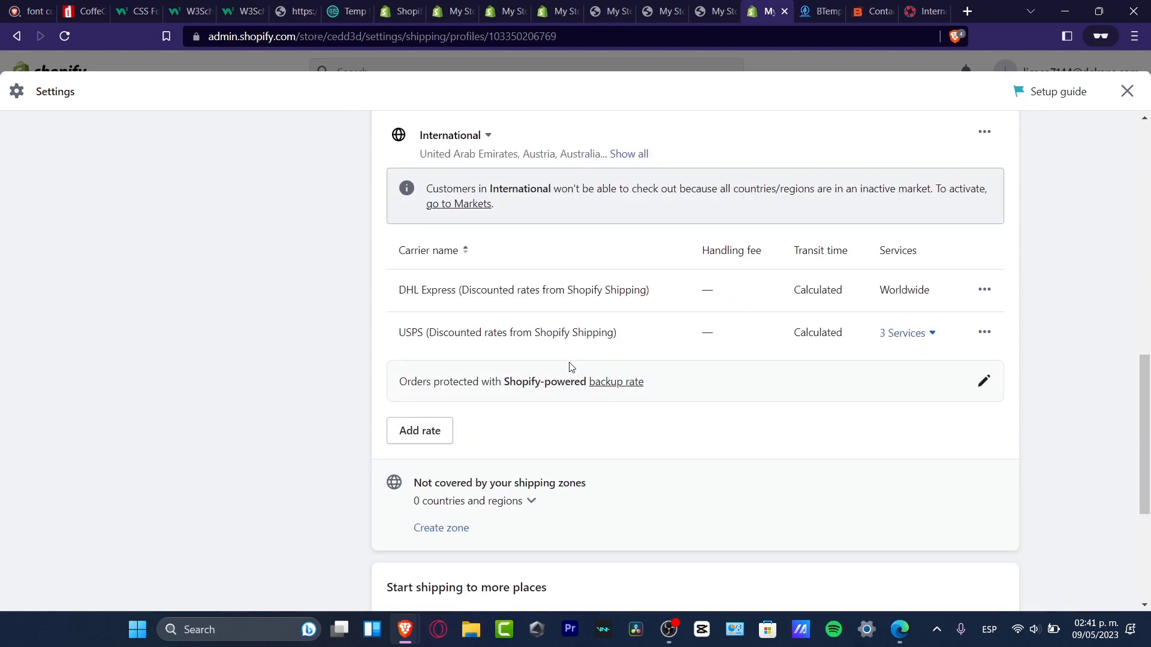
scroll(569, 367, up, 4)
click(438, 303)
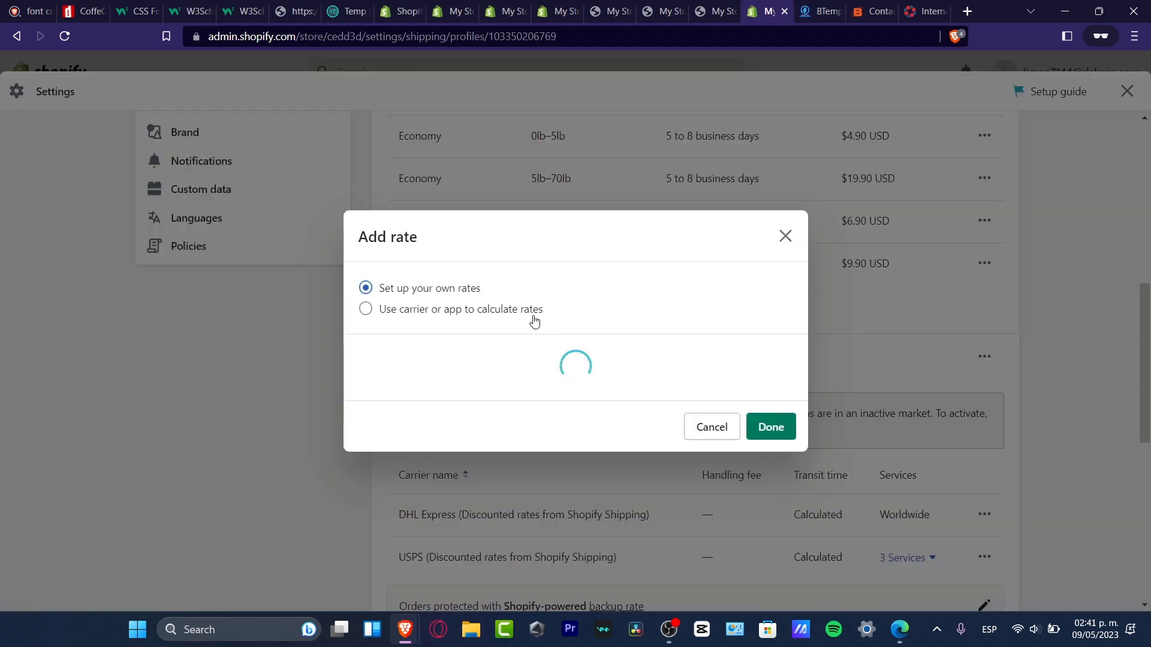
click(508, 330)
click(567, 433)
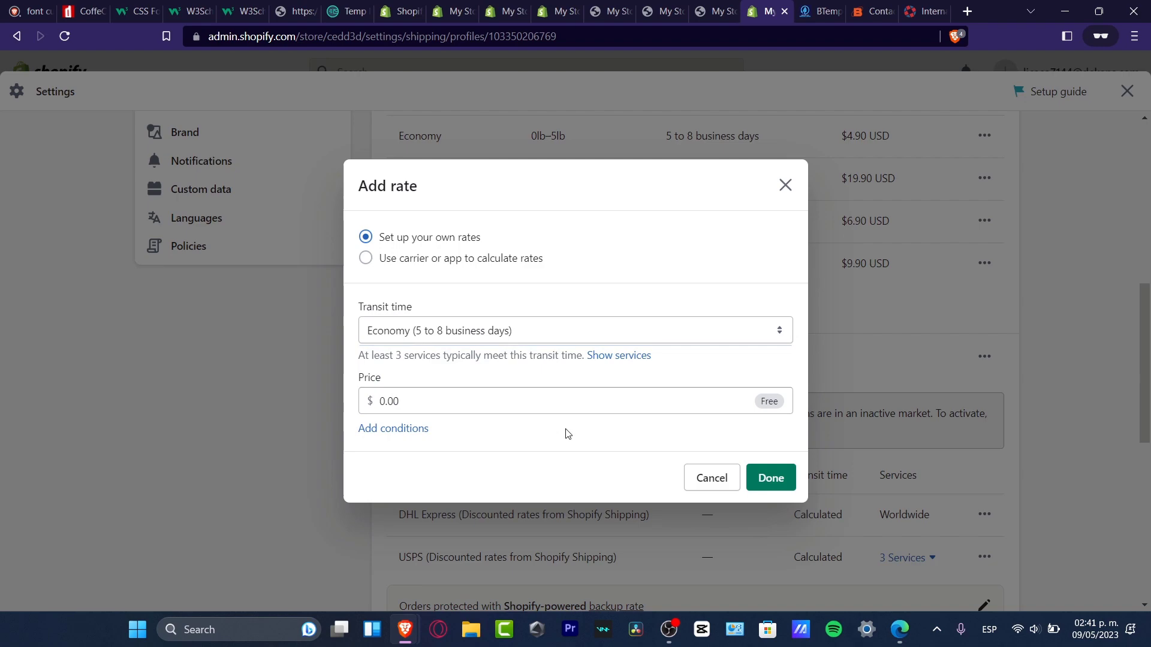
click(747, 488)
Start a carrier-calculated rate for the Canada zone, keeping DHL Express as the carrier.
scroll(1079, 424, up, 3)
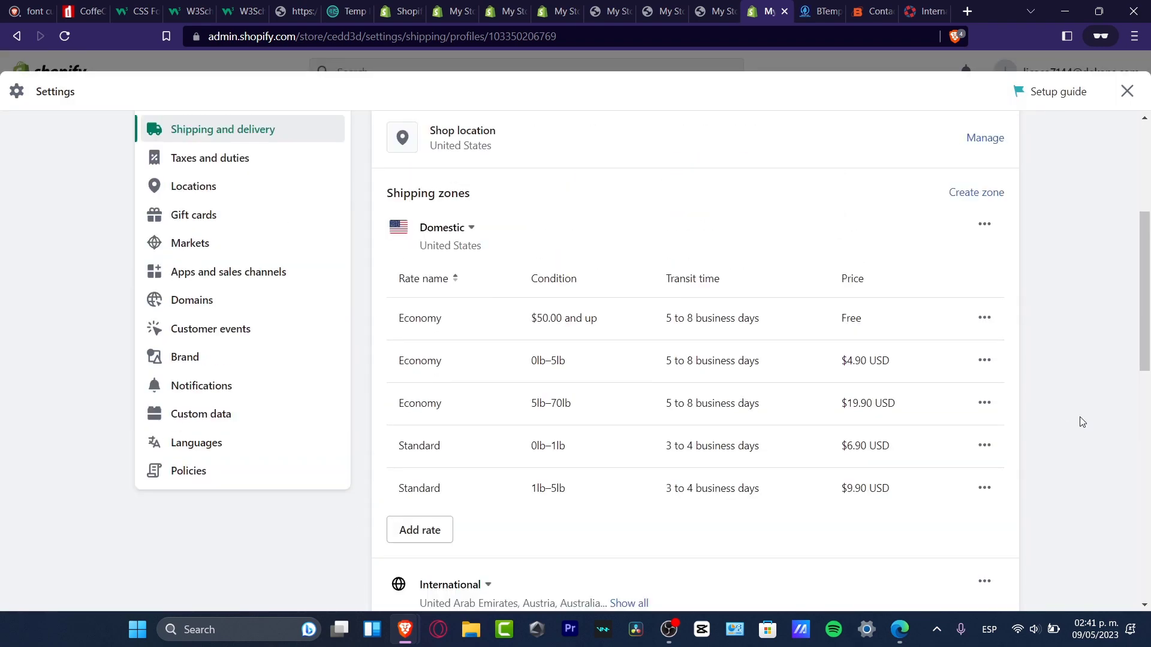
scroll(750, 326, down, 3)
scroll(750, 326, up, 3)
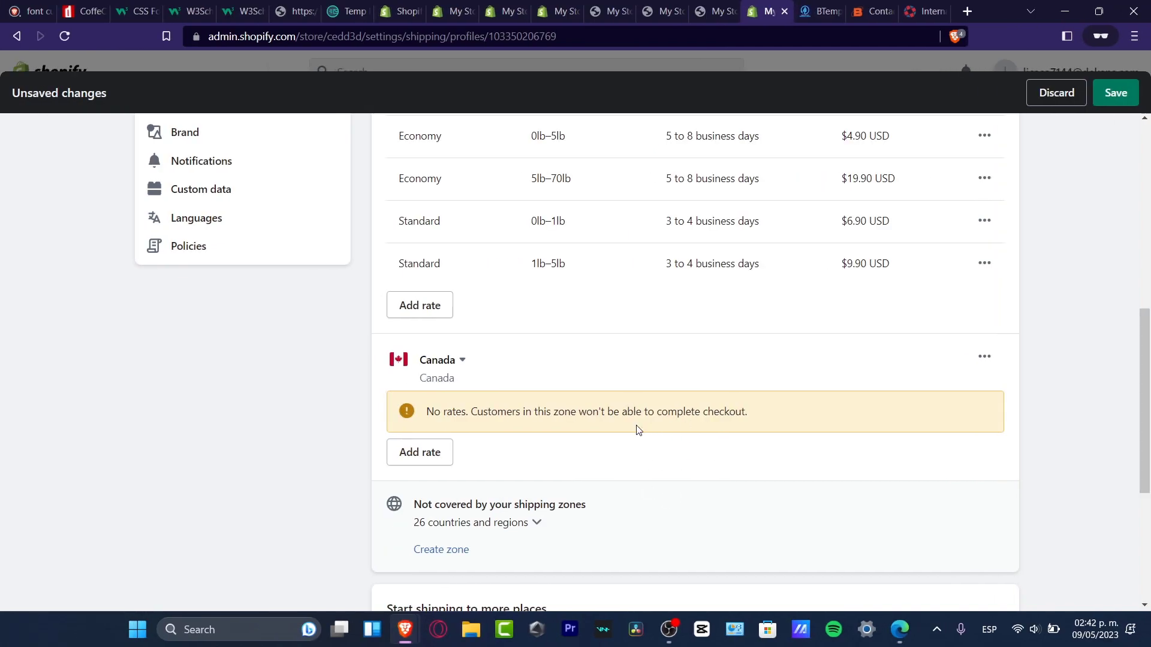
click(424, 454)
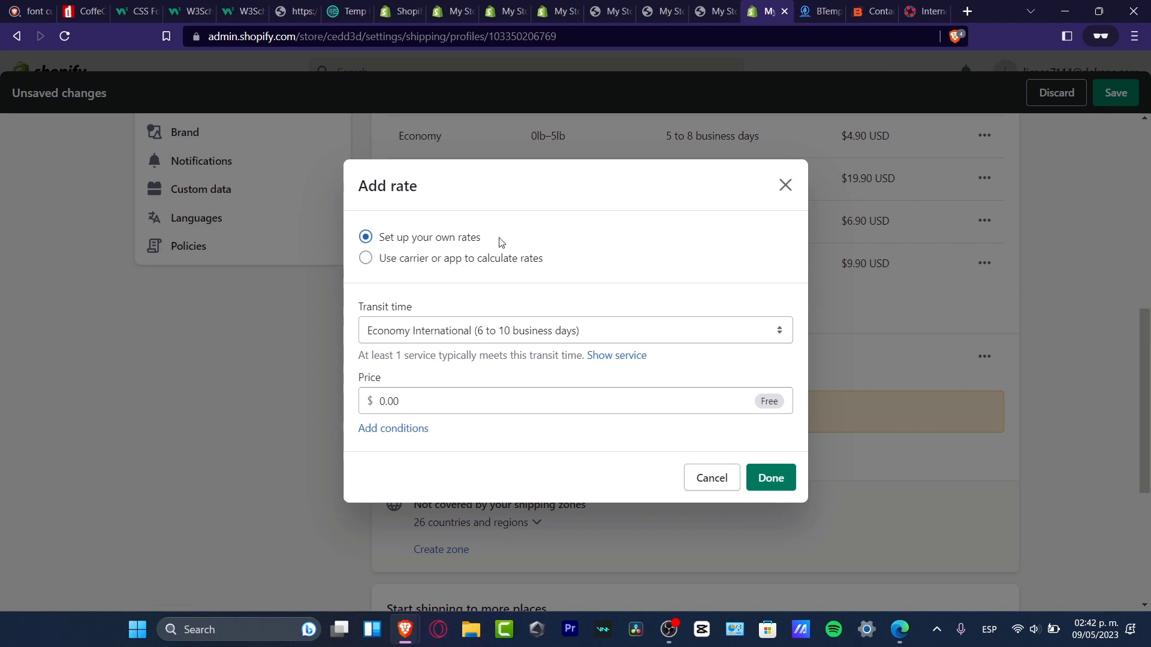
click(508, 258)
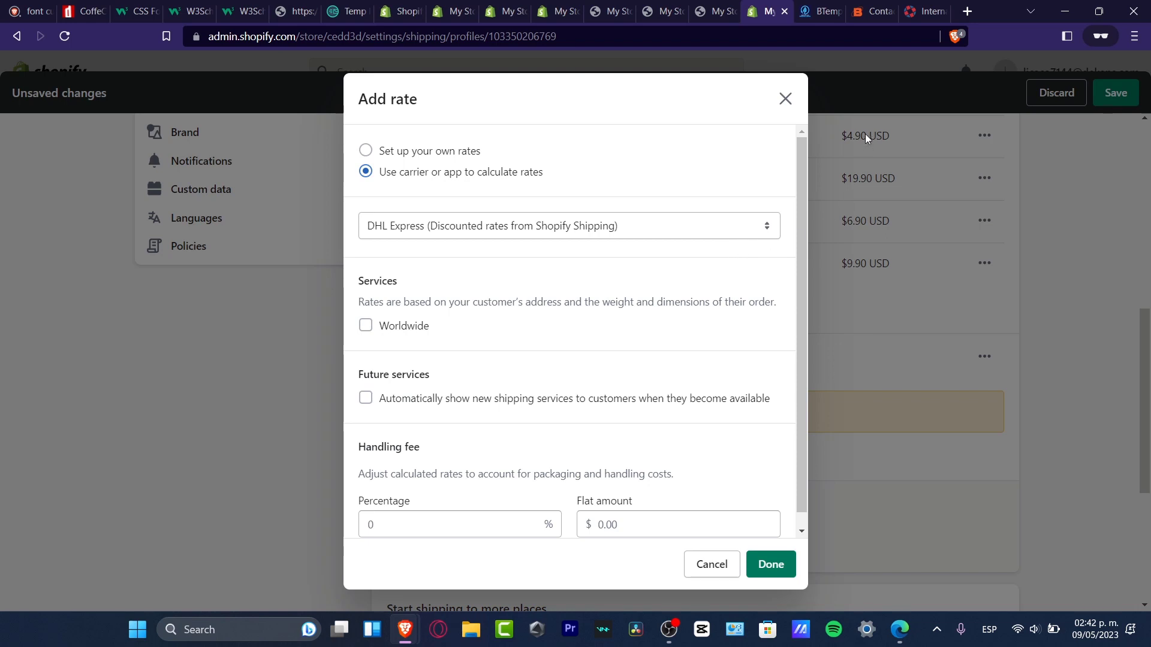
click(927, 11)
click(526, 231)
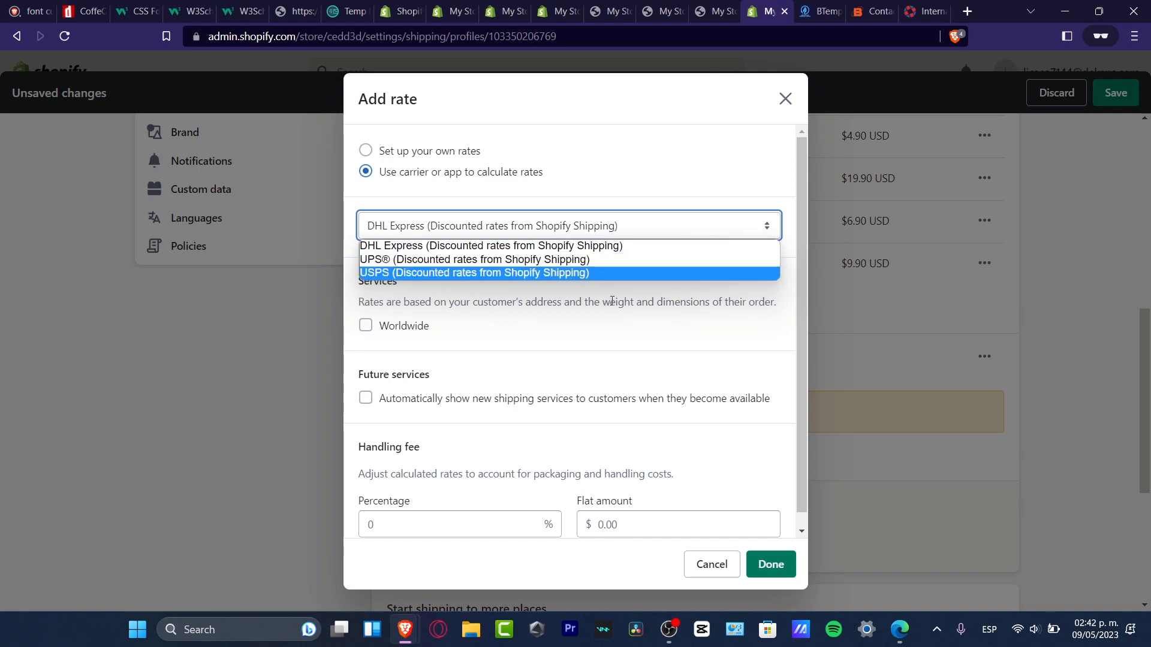
click(617, 247)
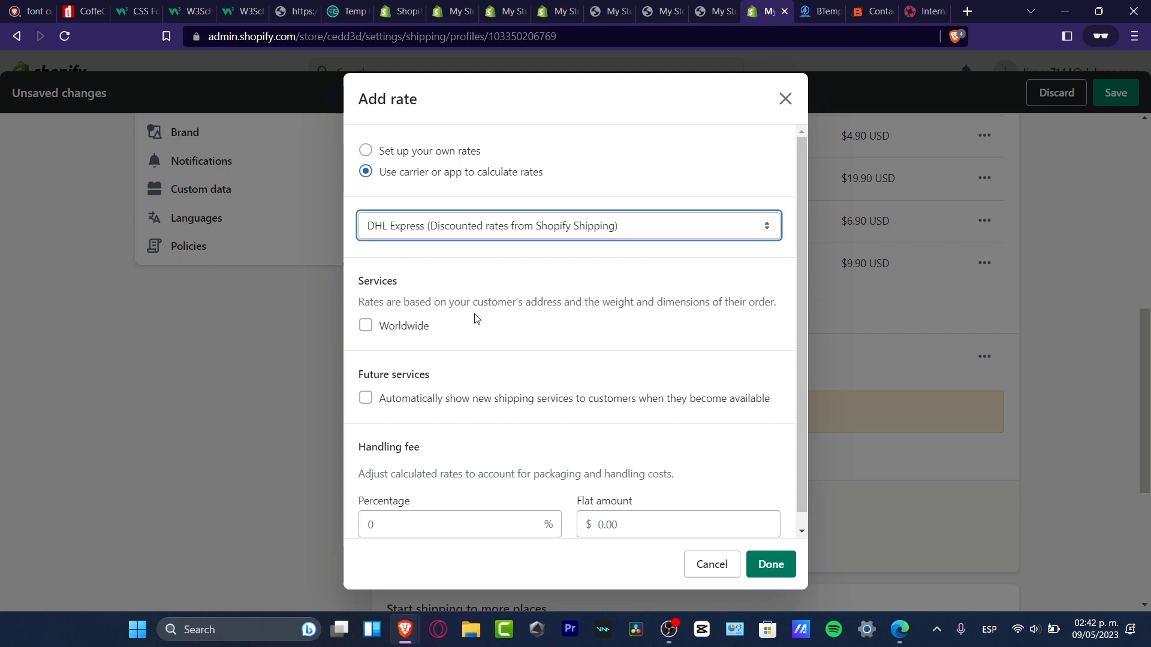
Show future services automatically, include Worldwide, and set a 30% plus $66.00 handling fee.
click(381, 402)
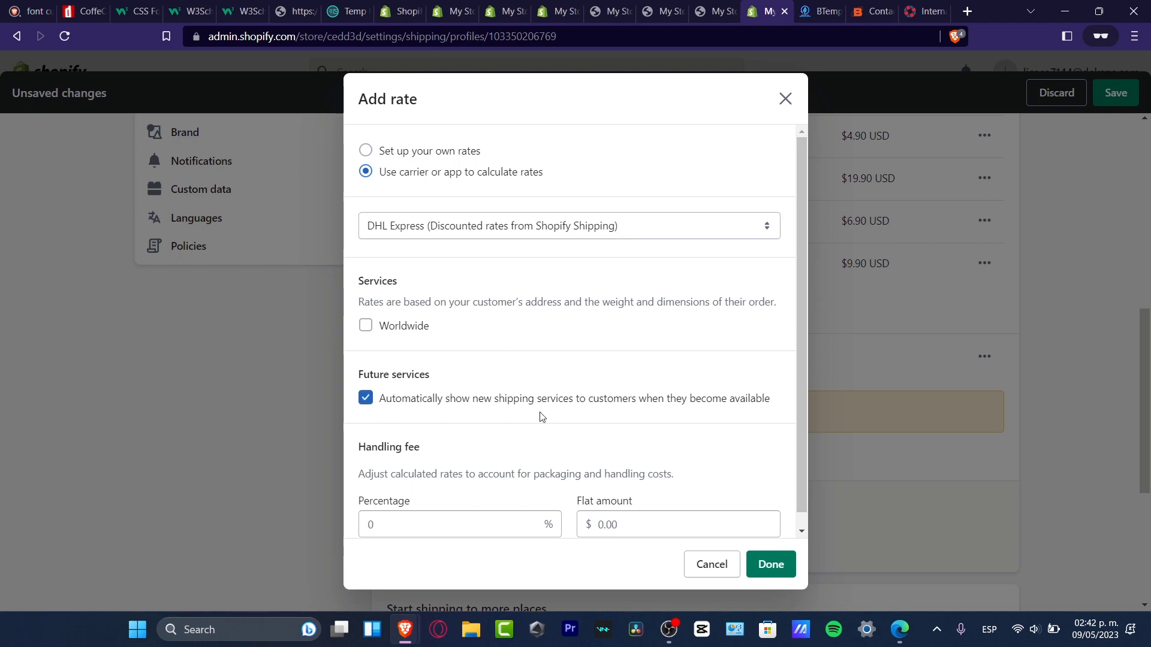
scroll(542, 416, down, 1)
click(440, 512)
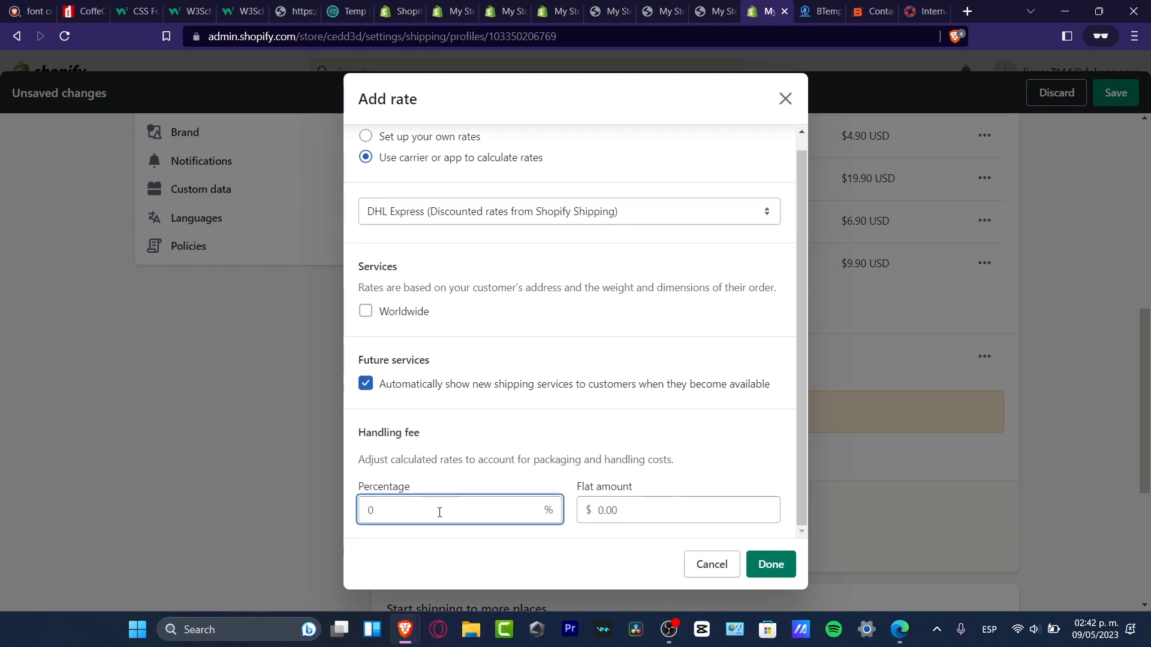
drag(409, 461, 681, 464)
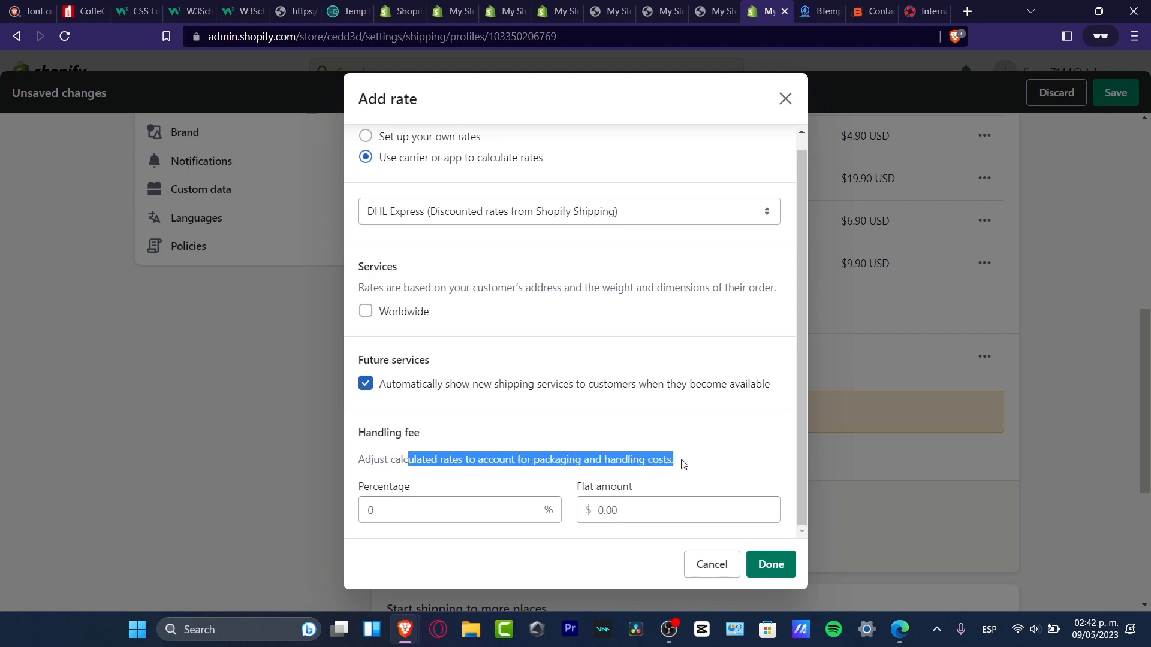
click(705, 459)
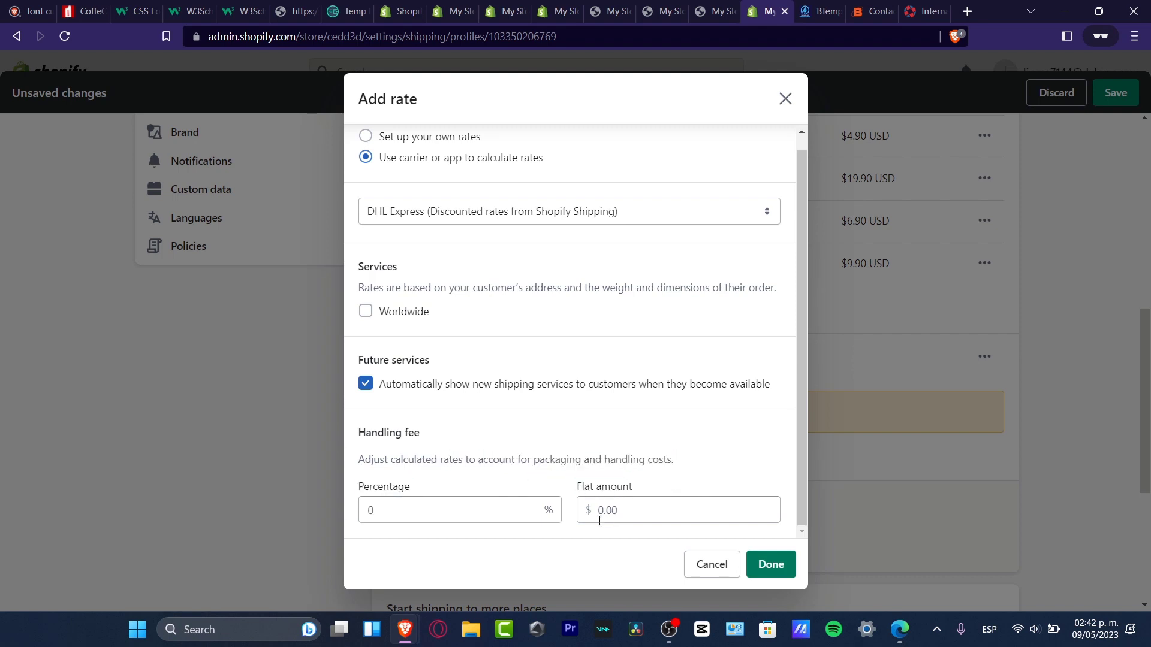
click(429, 519)
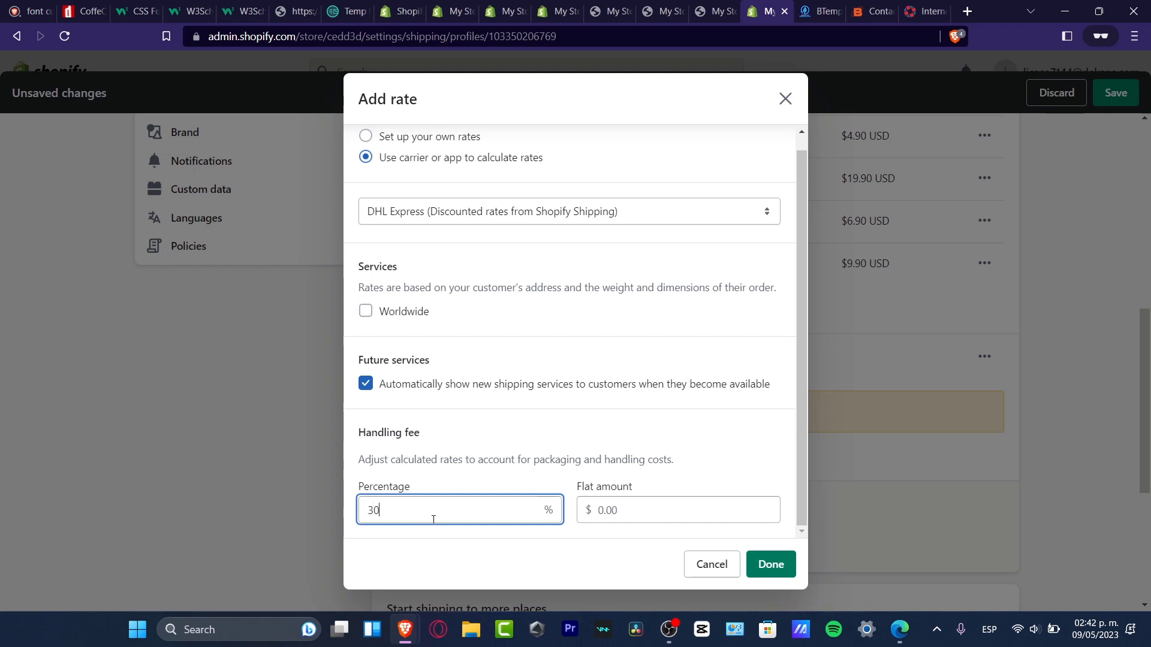
click(570, 384)
click(629, 508)
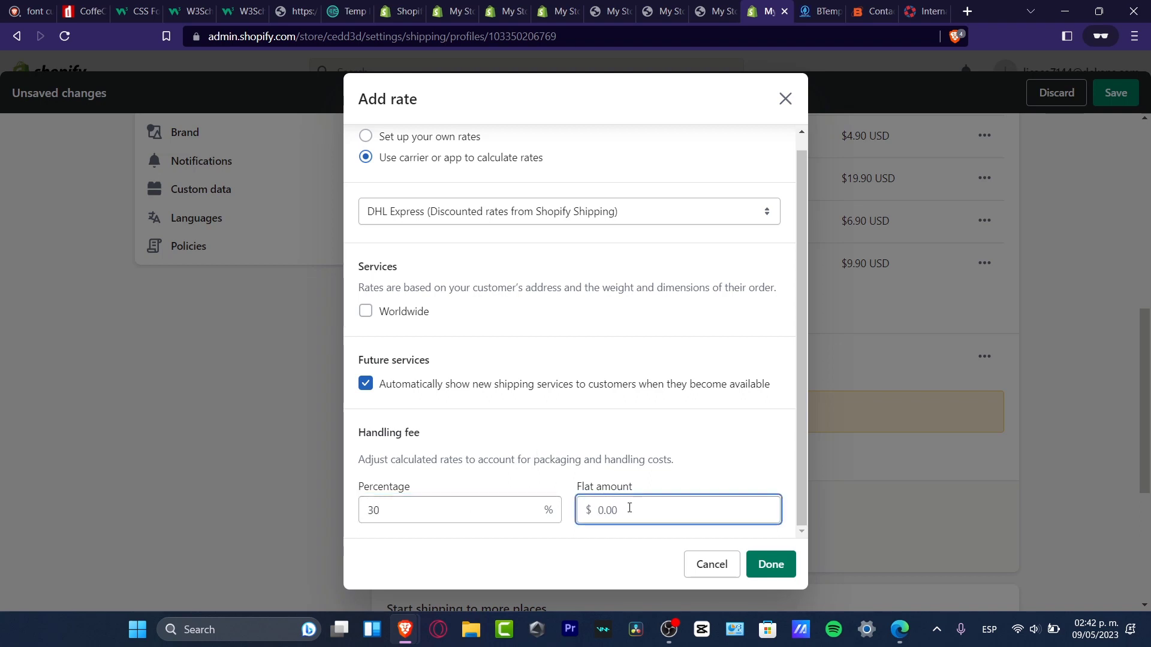
text(38)
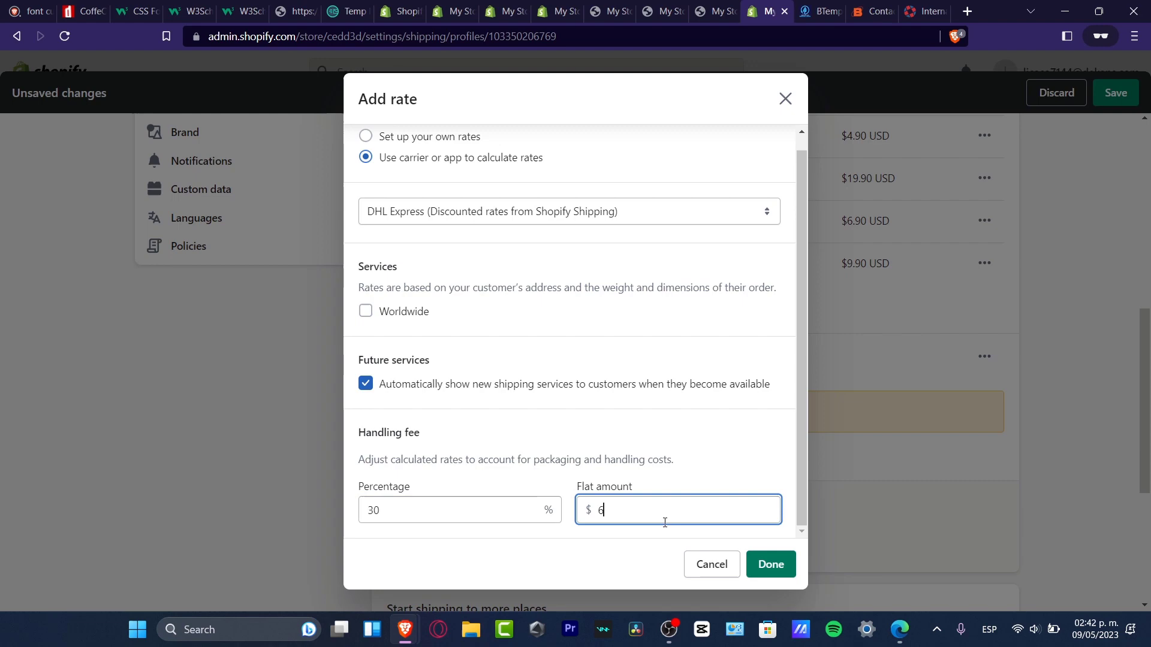
click(696, 485)
click(773, 567)
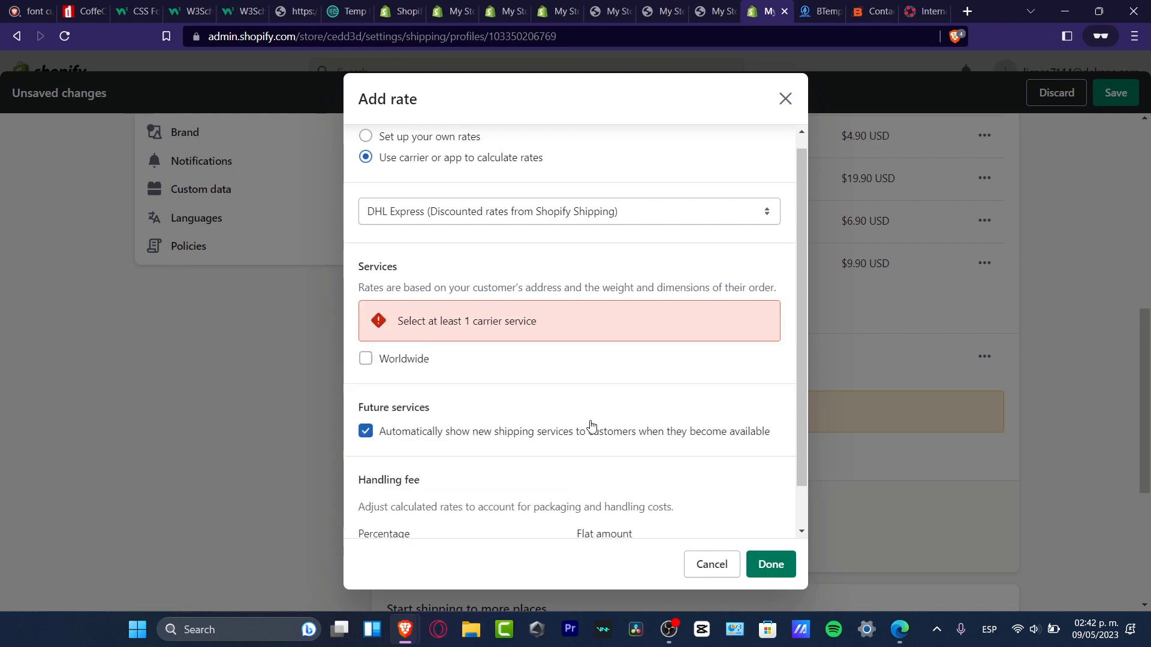
click(406, 363)
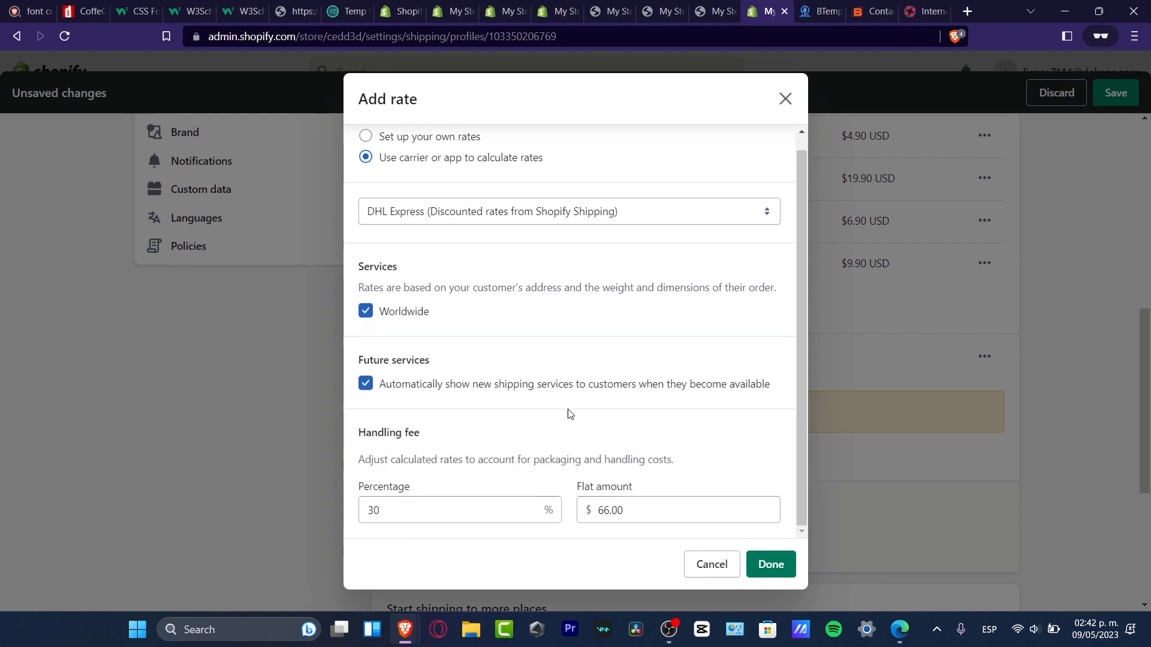
Add the DHL Express rate, then check its 30% + $66.00 handling fee and Calculated transit time.
click(765, 560)
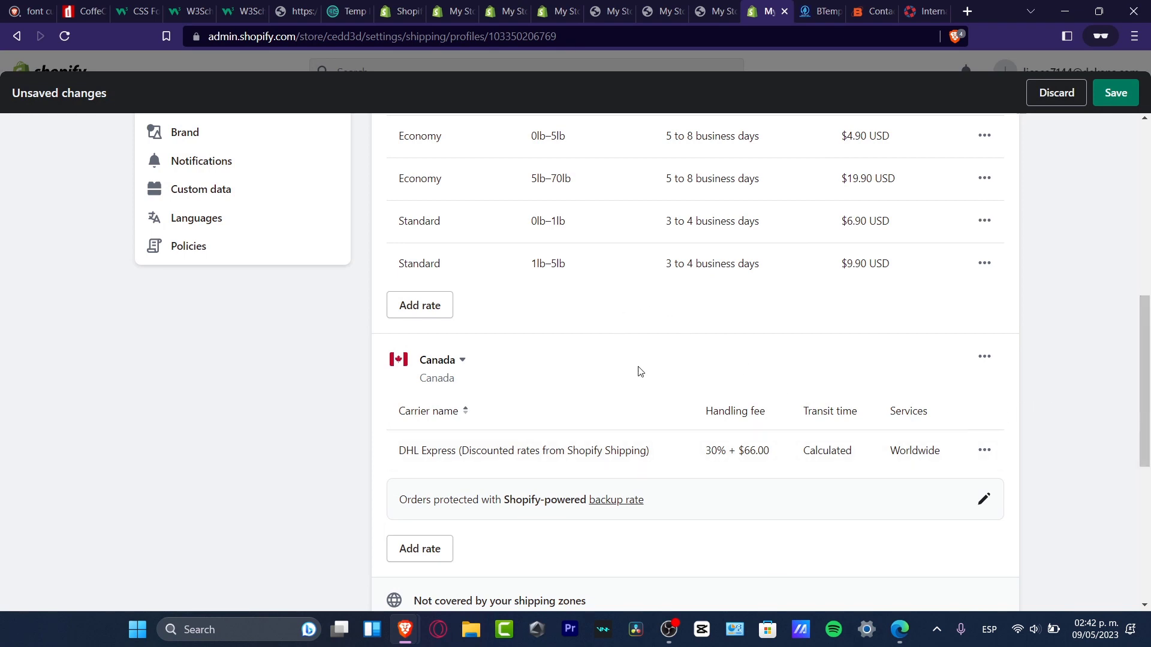
drag(714, 412, 773, 413)
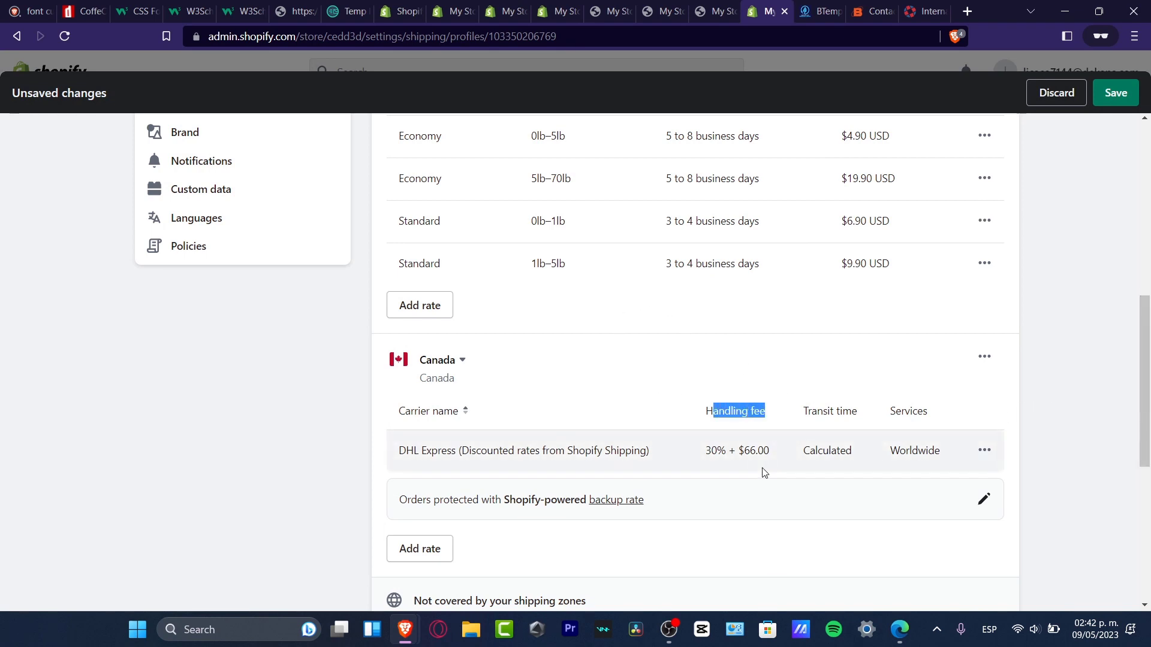
drag(729, 455, 774, 460)
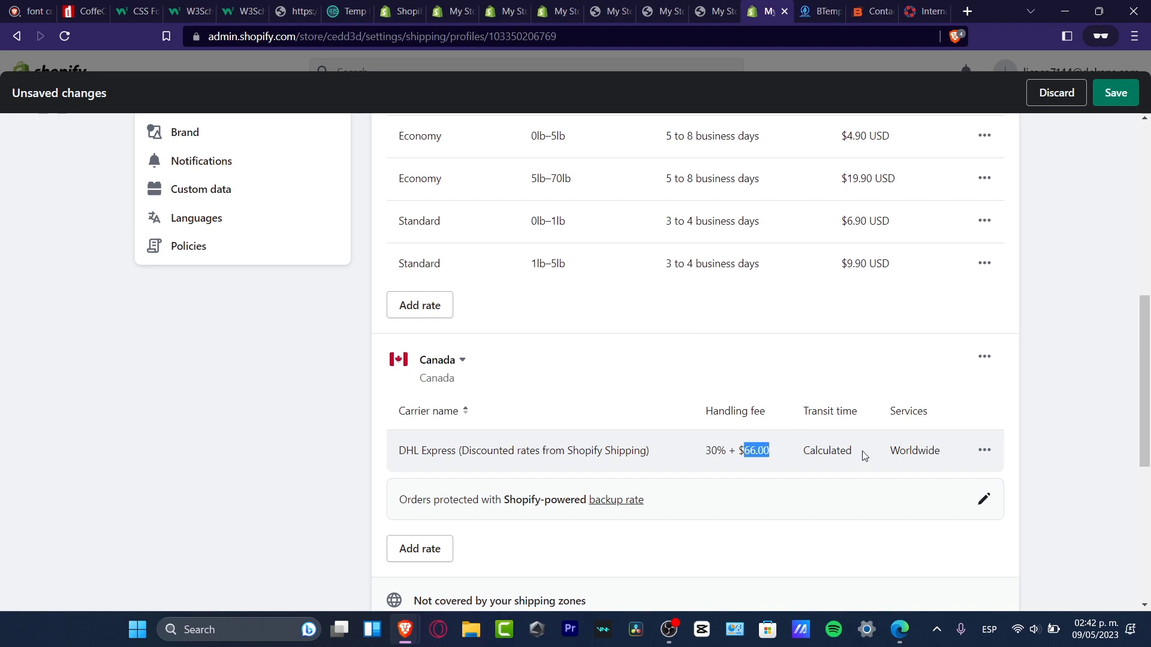
drag(864, 456, 814, 456)
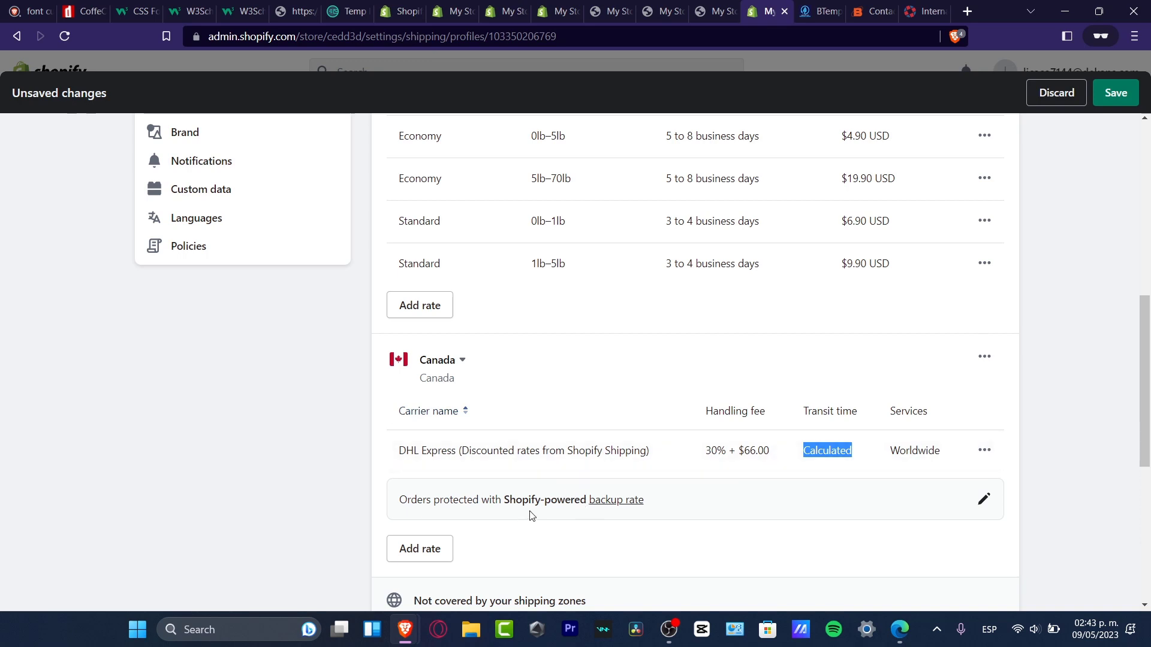
Add a free Economy International rate to the Canada zone.
click(426, 550)
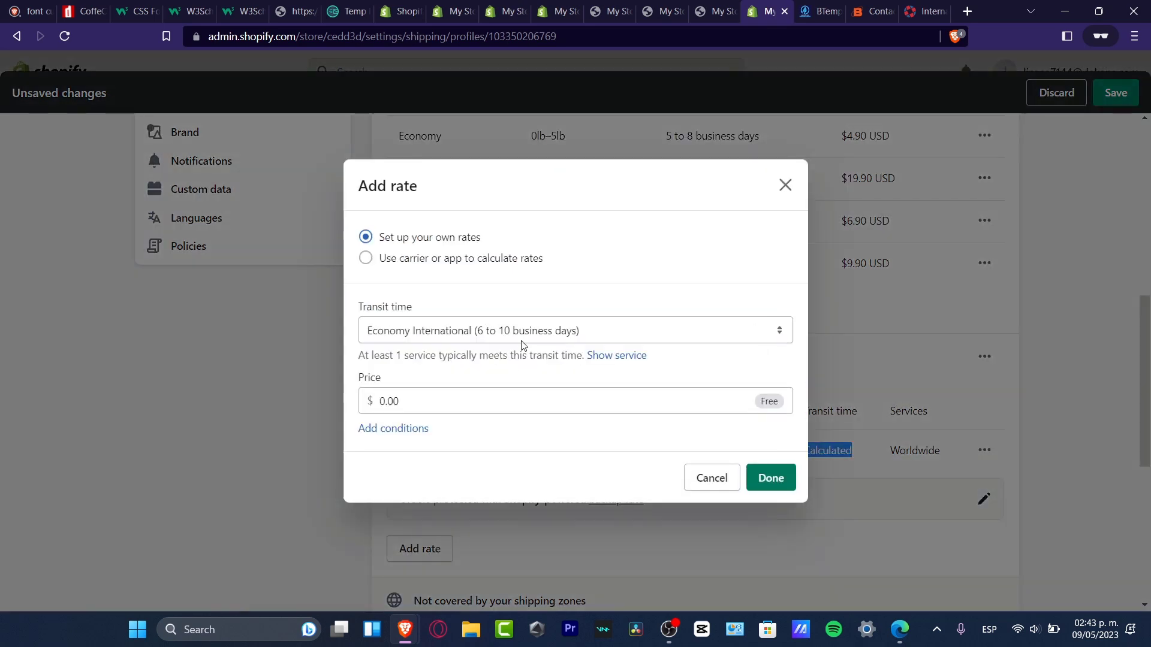
click(550, 335)
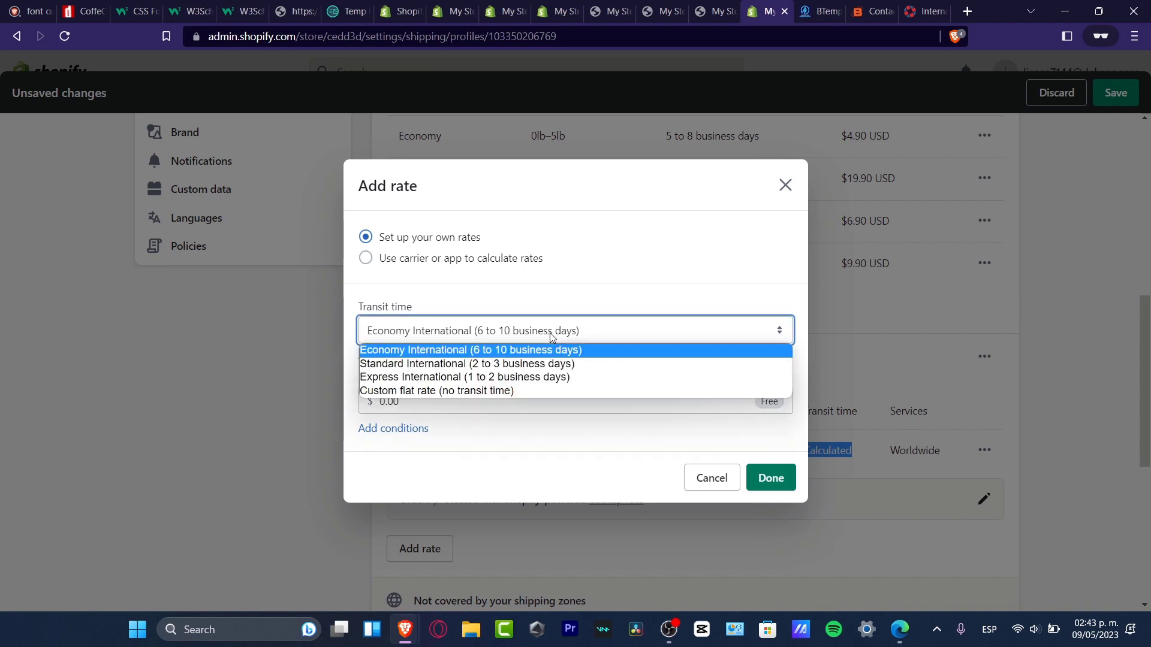
click(597, 350)
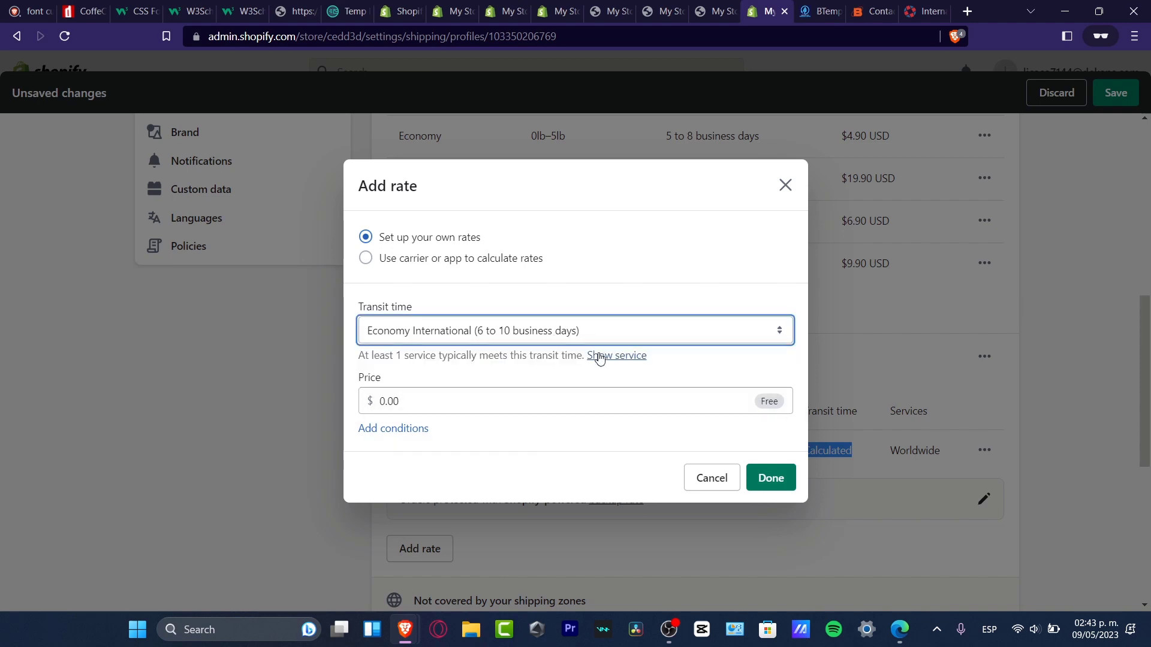
click(578, 403)
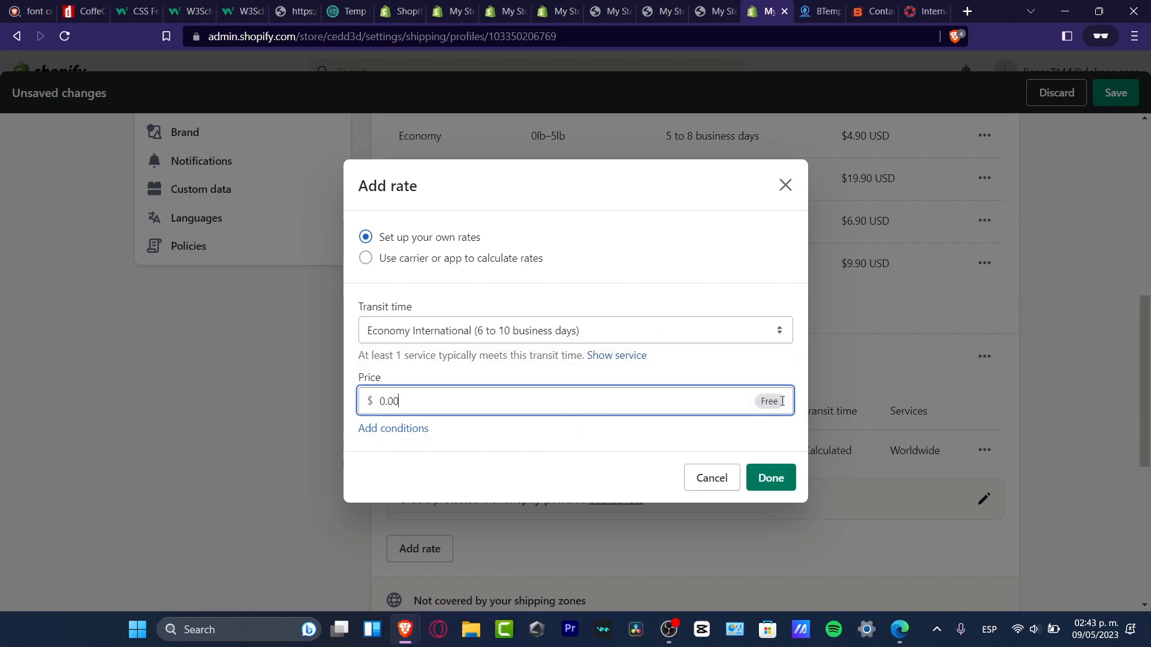
click(769, 480)
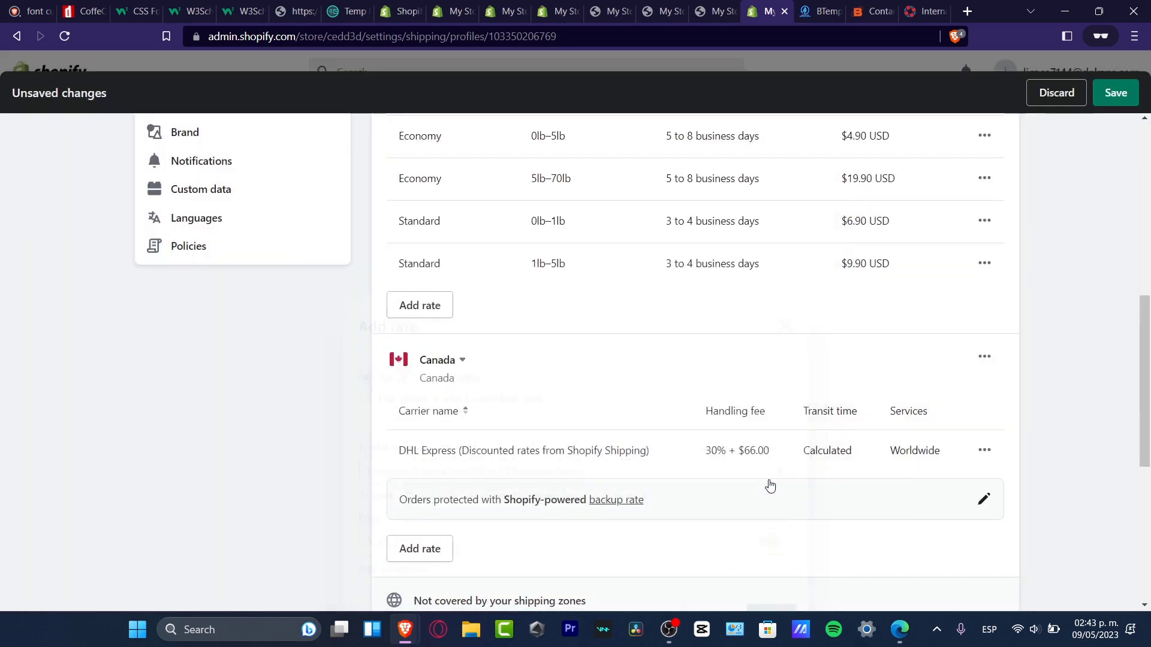
Add a UPS carrier-calculated rate to Canada offering the 2nd Day Air A.M. service.
click(420, 532)
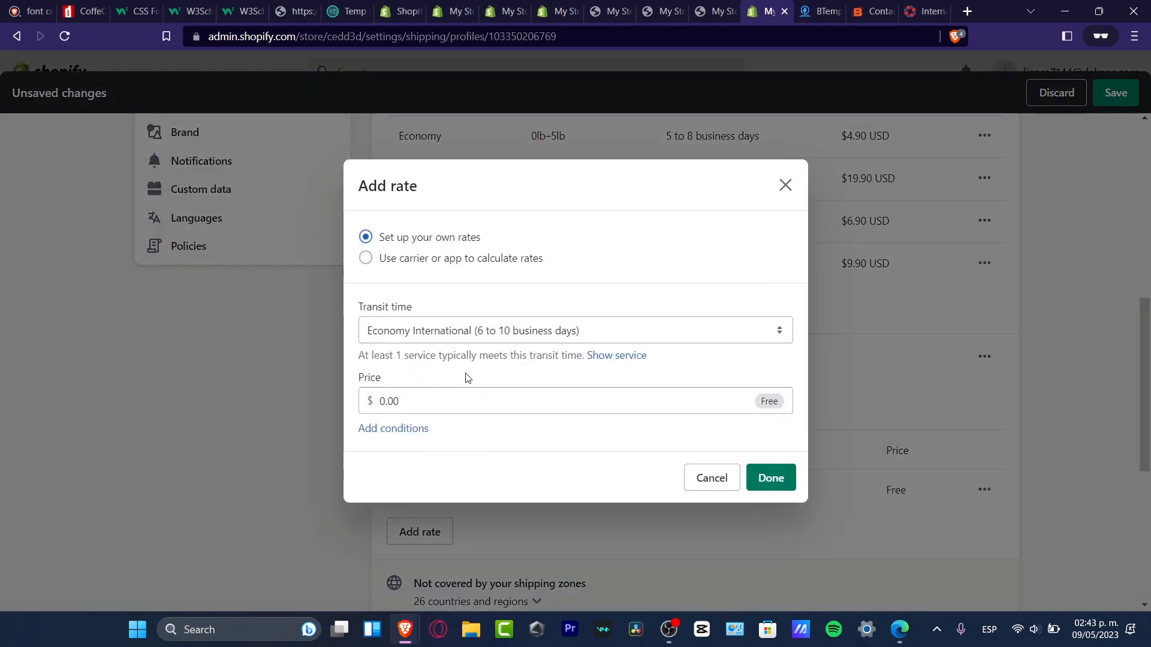
click(475, 333)
click(504, 363)
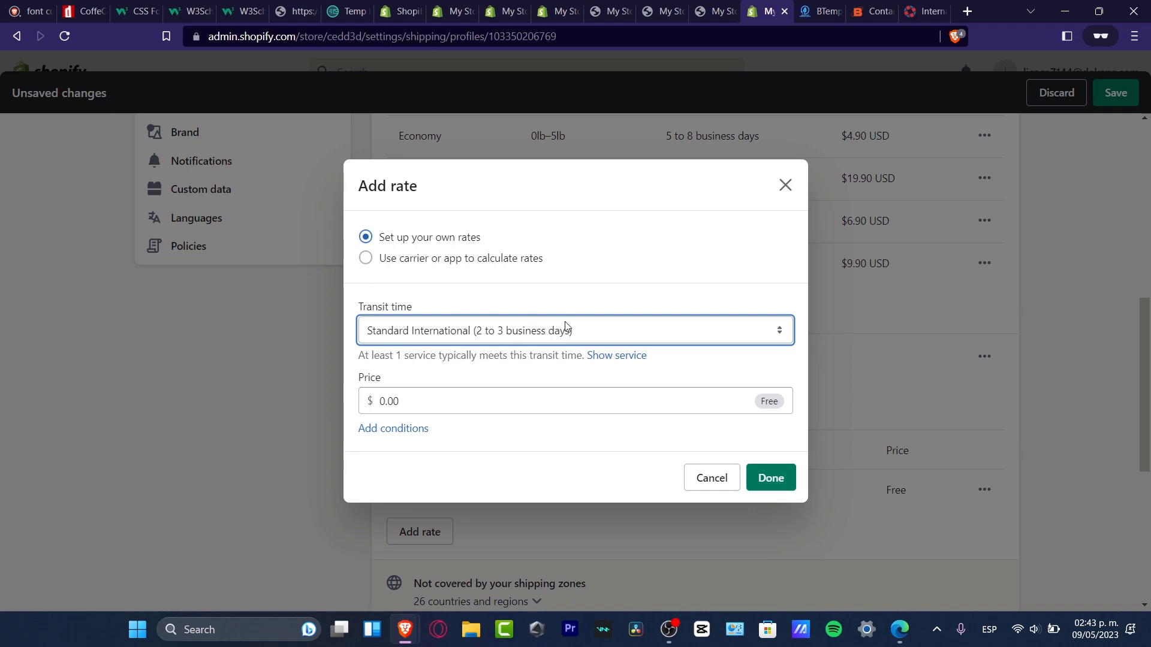
click(412, 262)
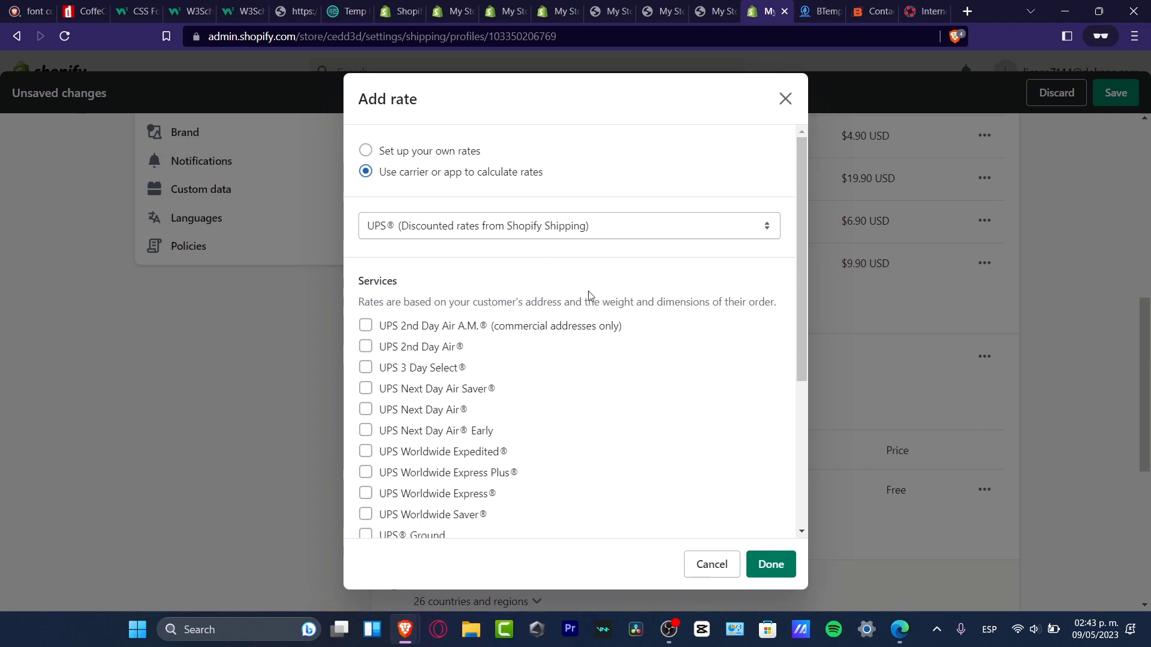
click(488, 231)
click(508, 242)
click(522, 225)
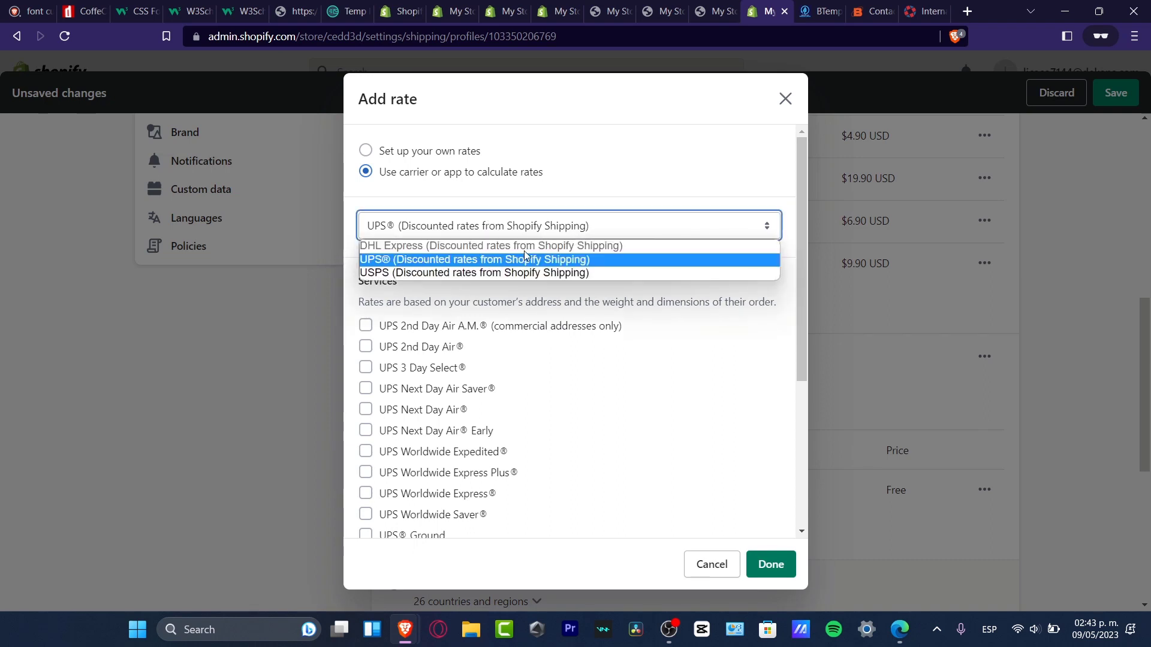
click(603, 264)
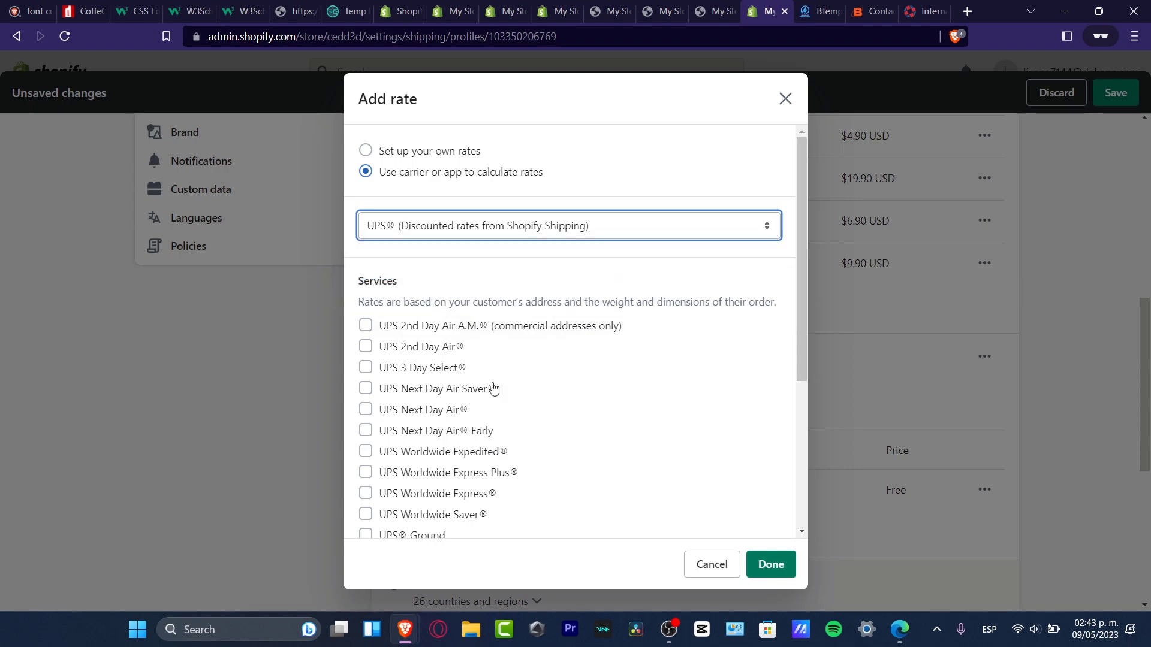
click(440, 331)
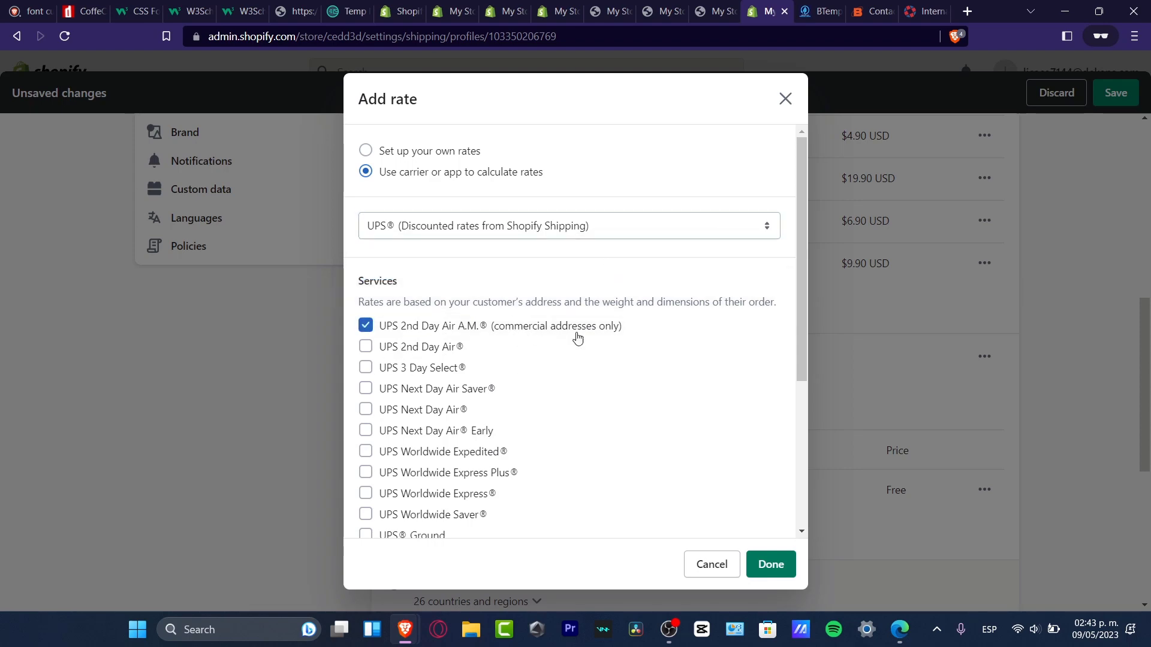
click(770, 562)
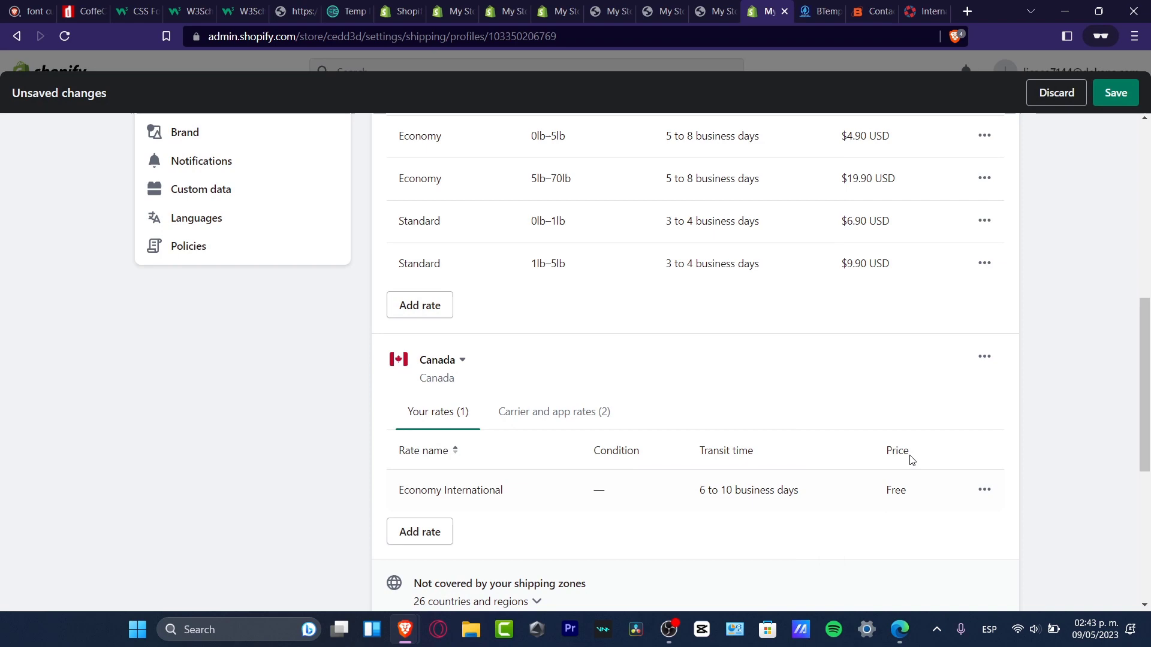
Start a USPS calculated Canada rate with all three international services and future services shown automatically.
scroll(925, 338, down, 3)
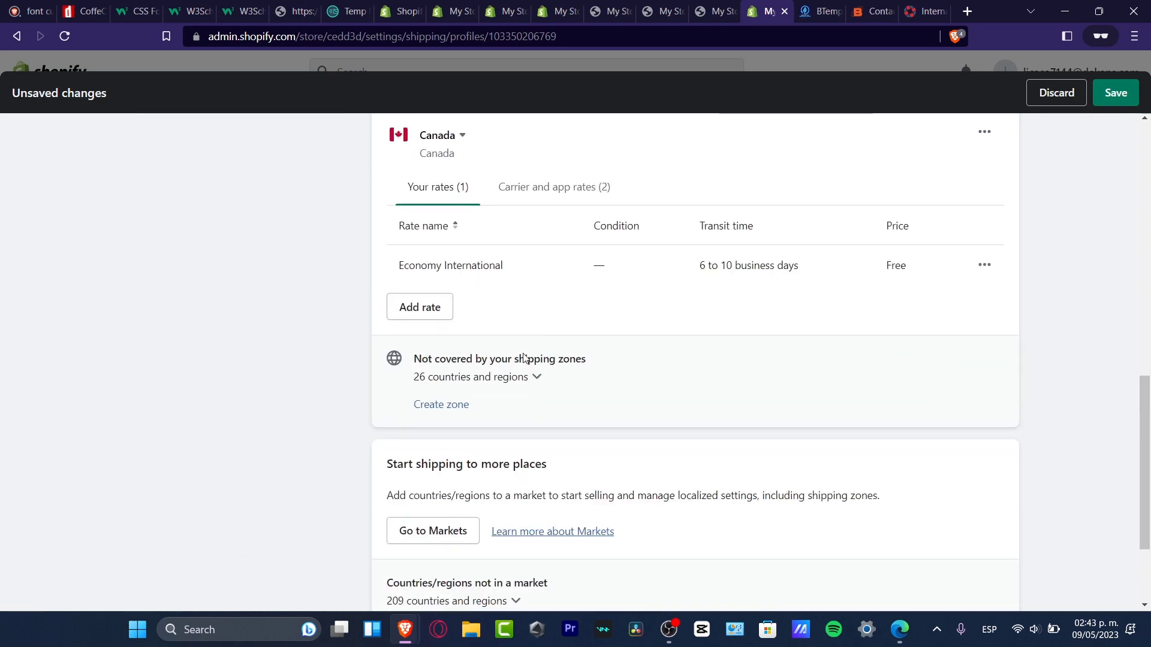
scroll(872, 391, up, 3)
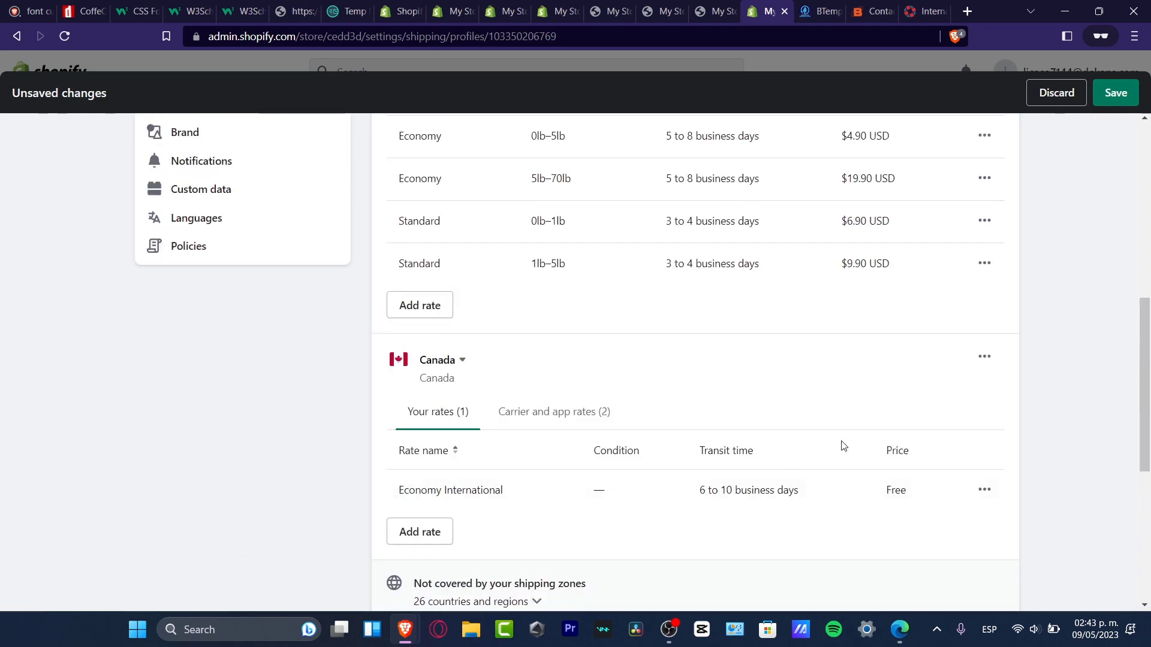
click(433, 540)
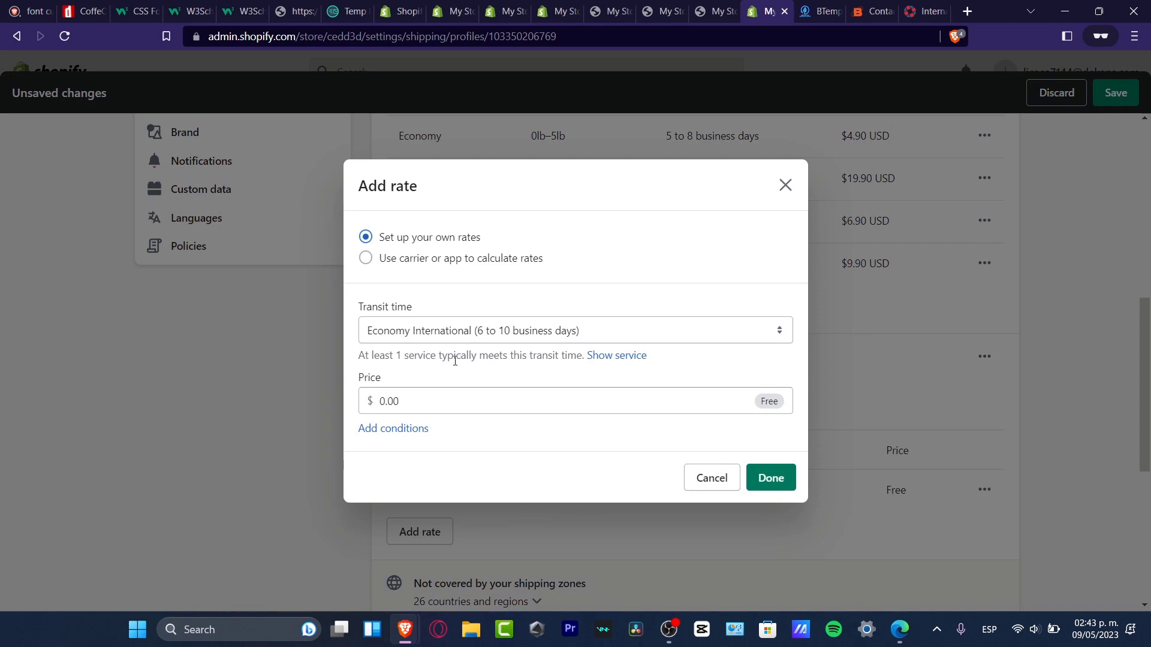
click(432, 261)
click(453, 234)
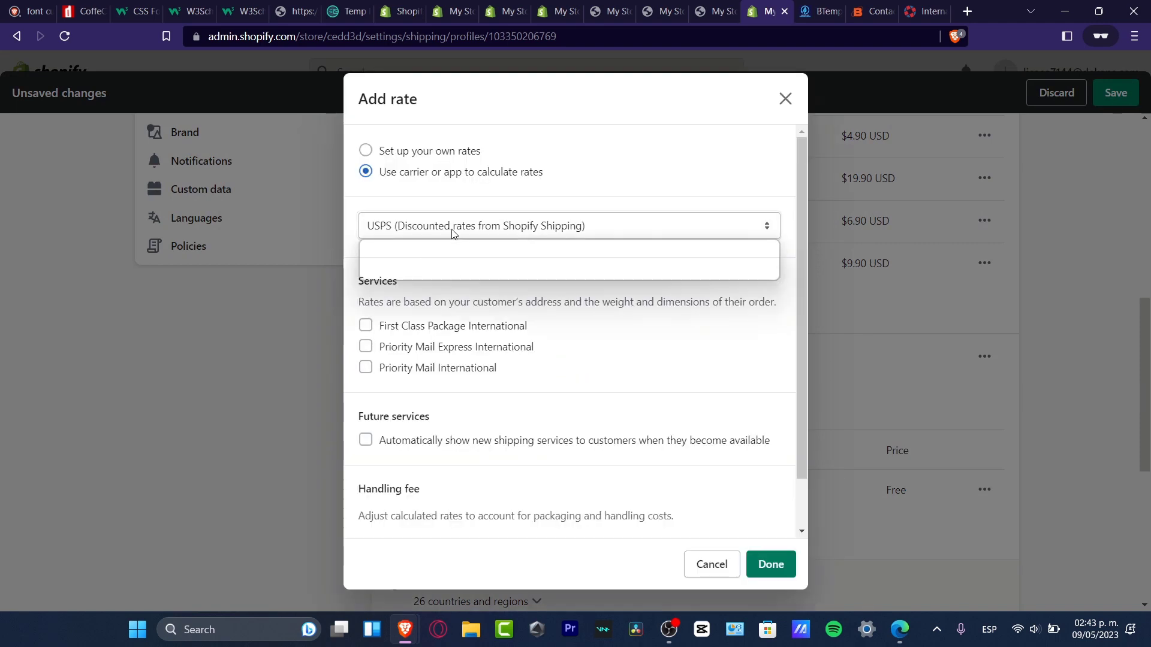
click(495, 275)
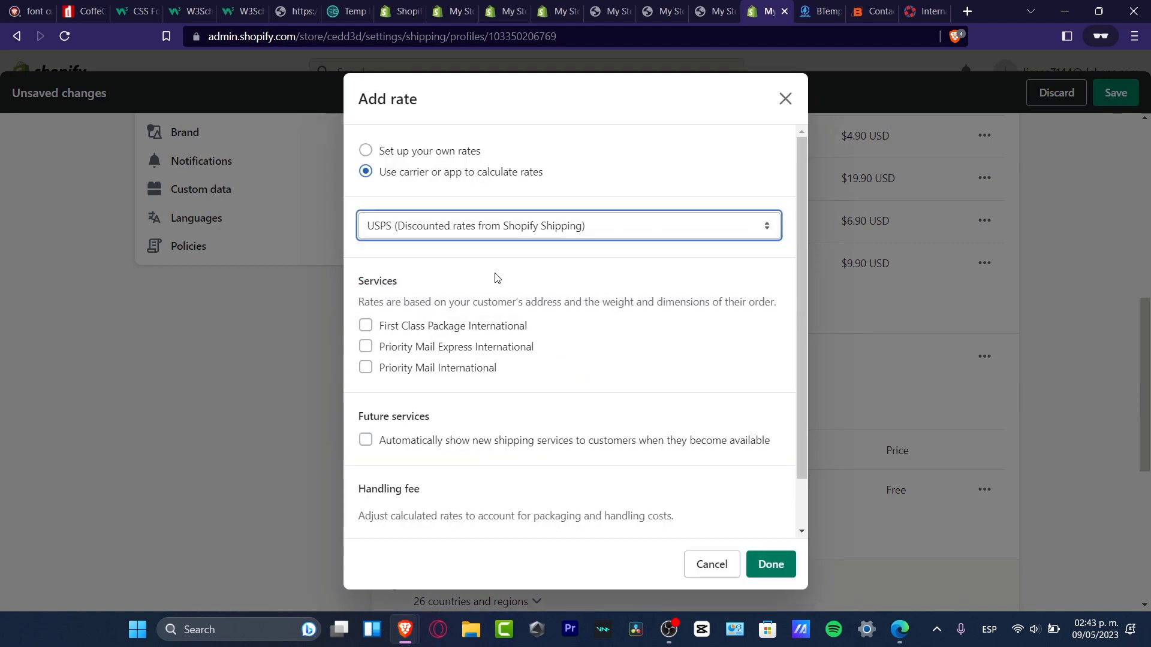
click(472, 327)
click(483, 355)
click(484, 371)
scroll(512, 420, down, 1)
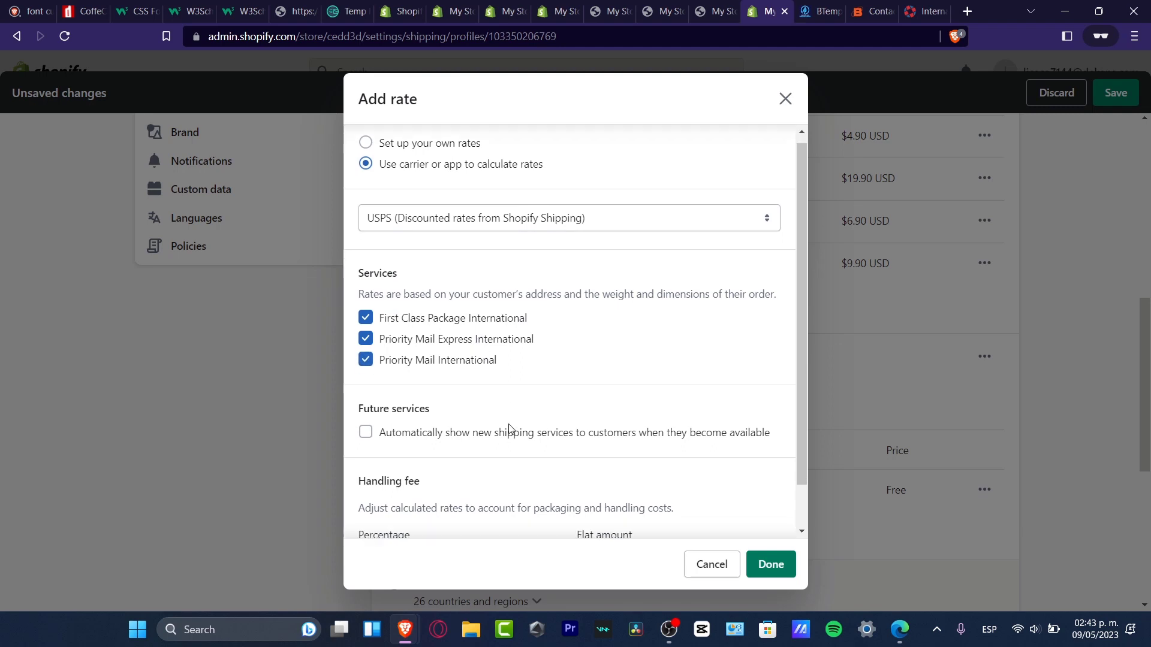
click(532, 388)
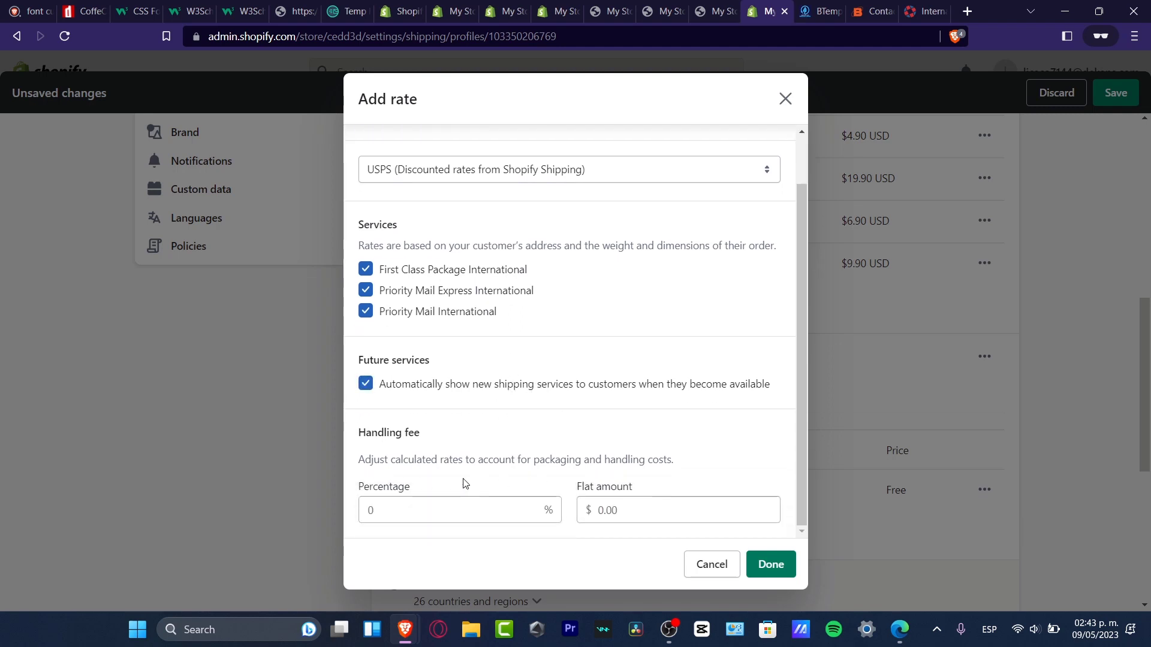
Set the USPS rate's flat handling fee to $22.
drag(371, 461, 425, 440)
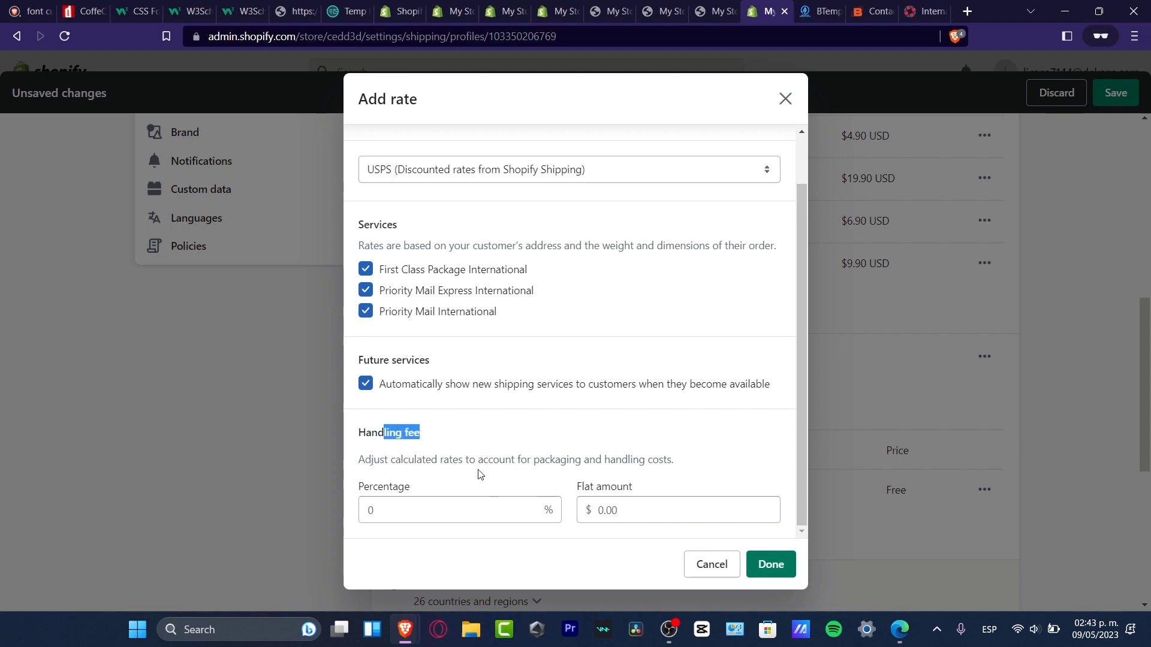
drag(479, 476, 501, 462)
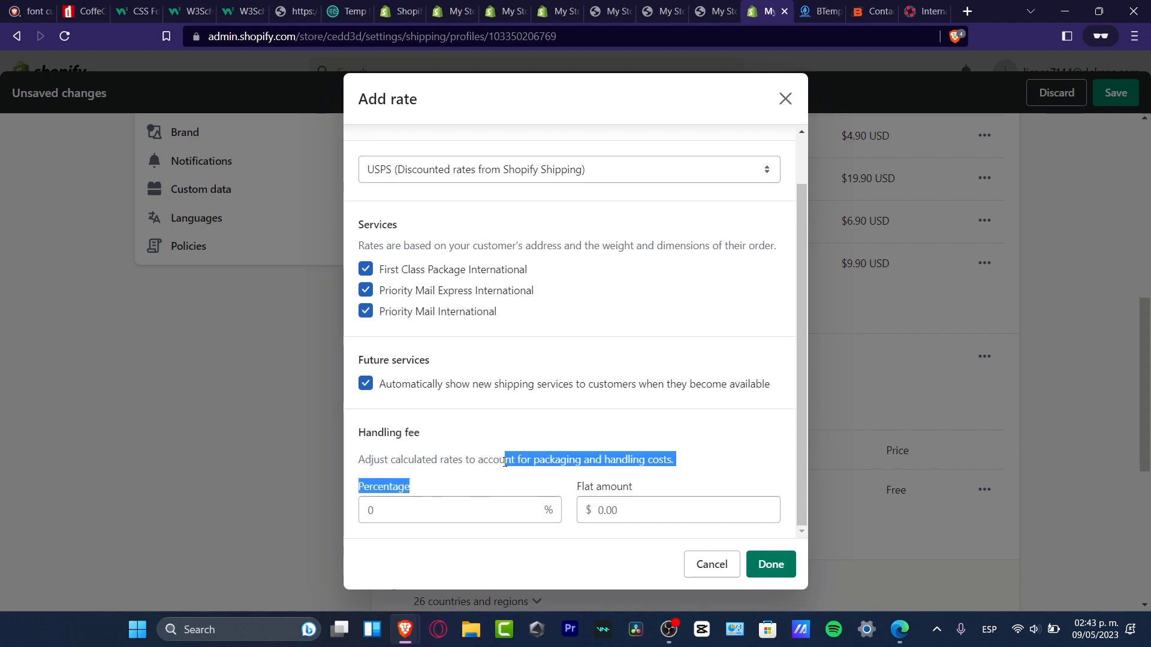
click(702, 462)
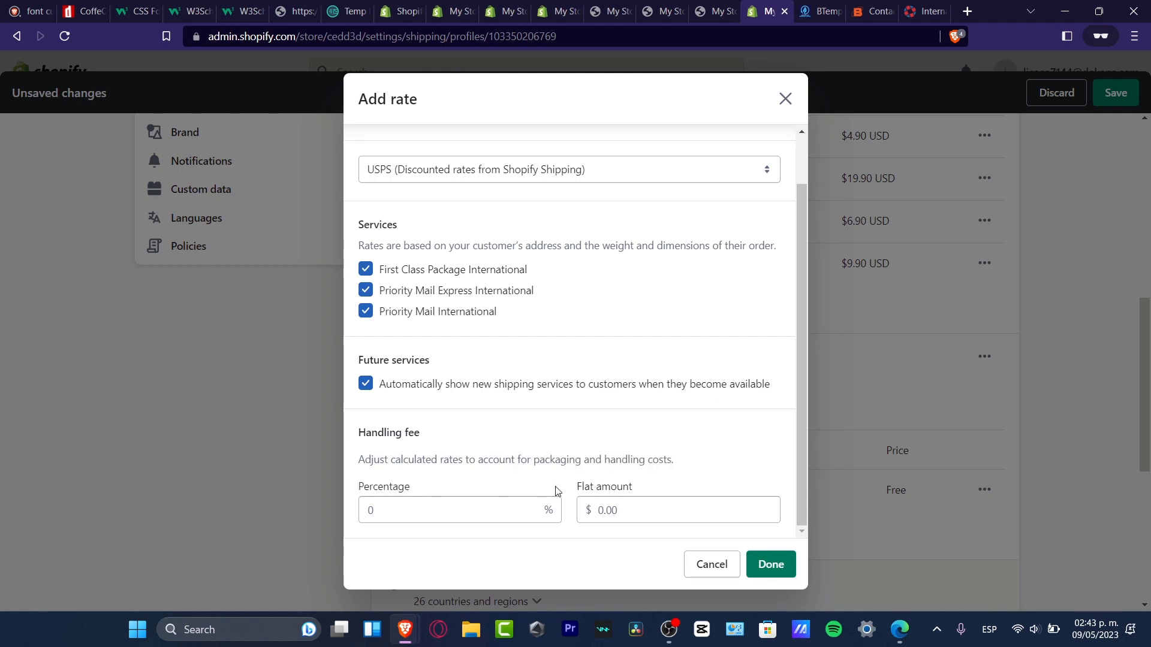
drag(612, 496, 636, 493)
click(641, 502)
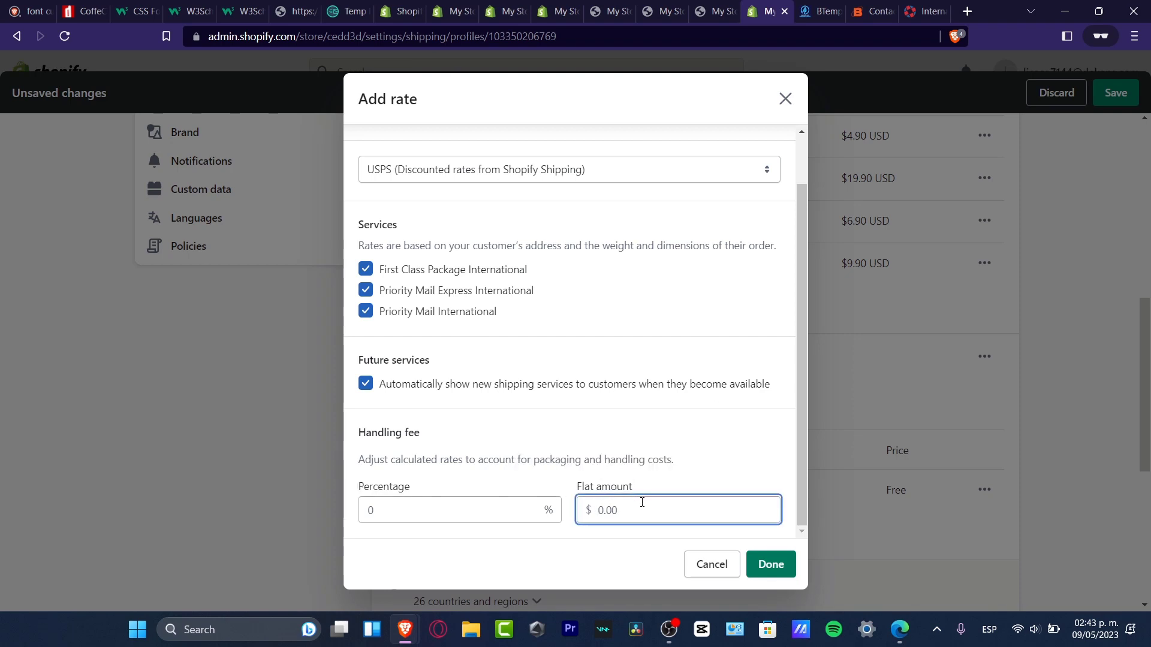
text(22)
click(483, 510)
Enter the 10% handling fee, add the USPS rate, and save the shipping profile.
text(1)
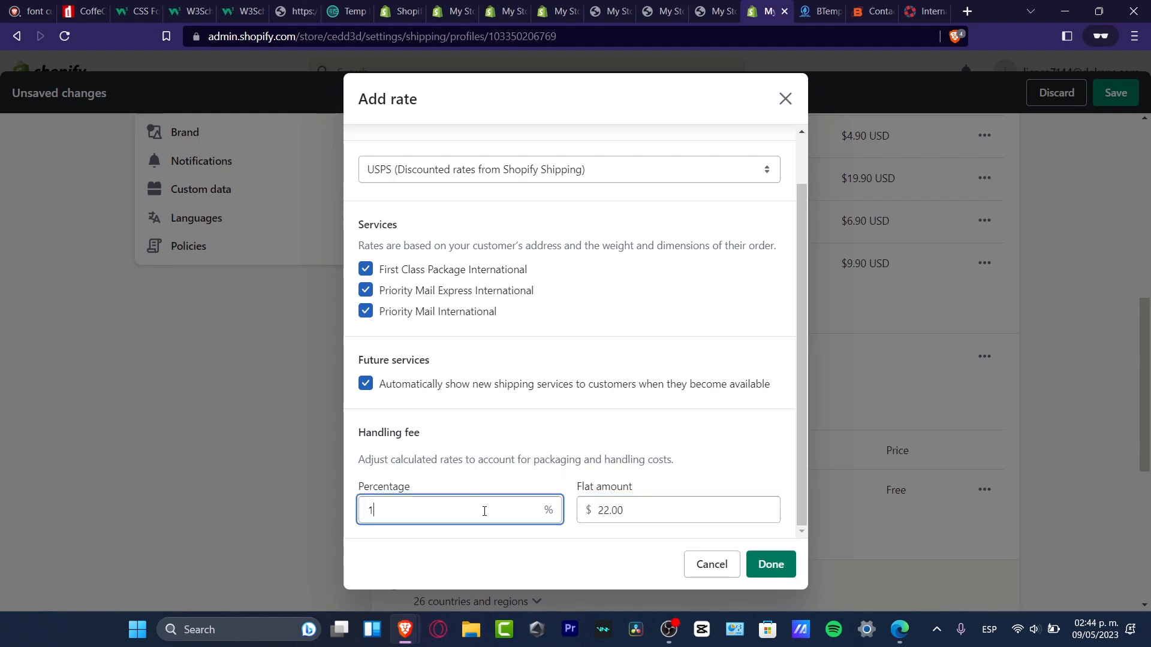
text(0)
click(770, 564)
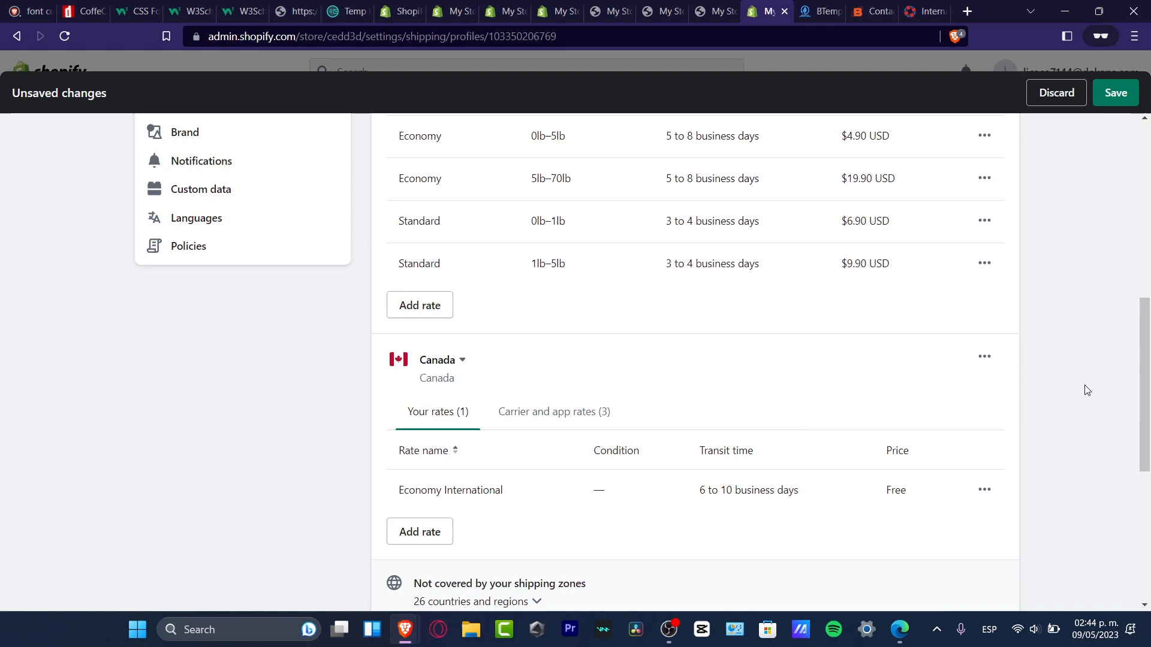
click(1116, 92)
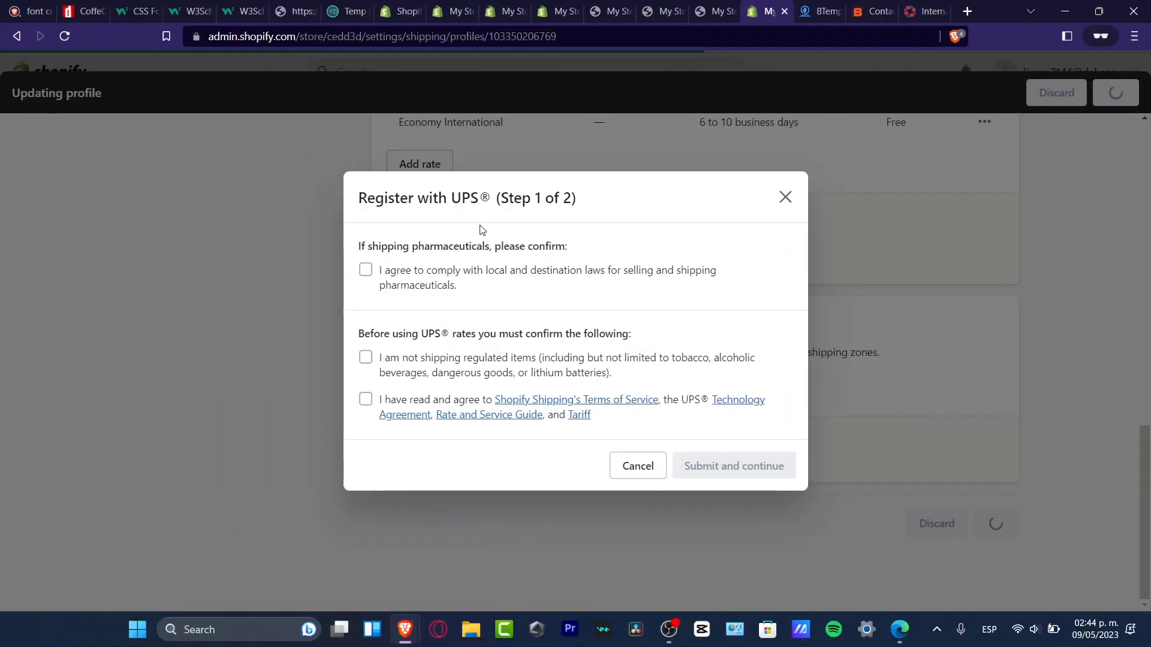
In Register with UPS, confirm no regulated items, accept the terms, and submit step 1.
drag(491, 198, 407, 183)
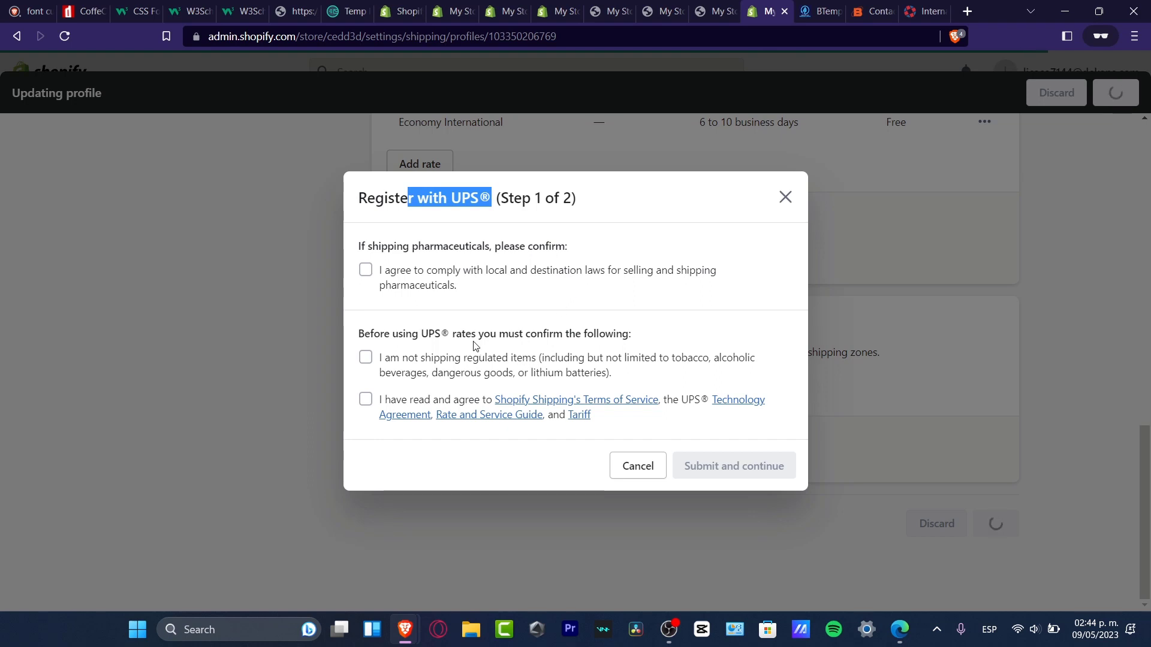
drag(467, 336, 647, 324)
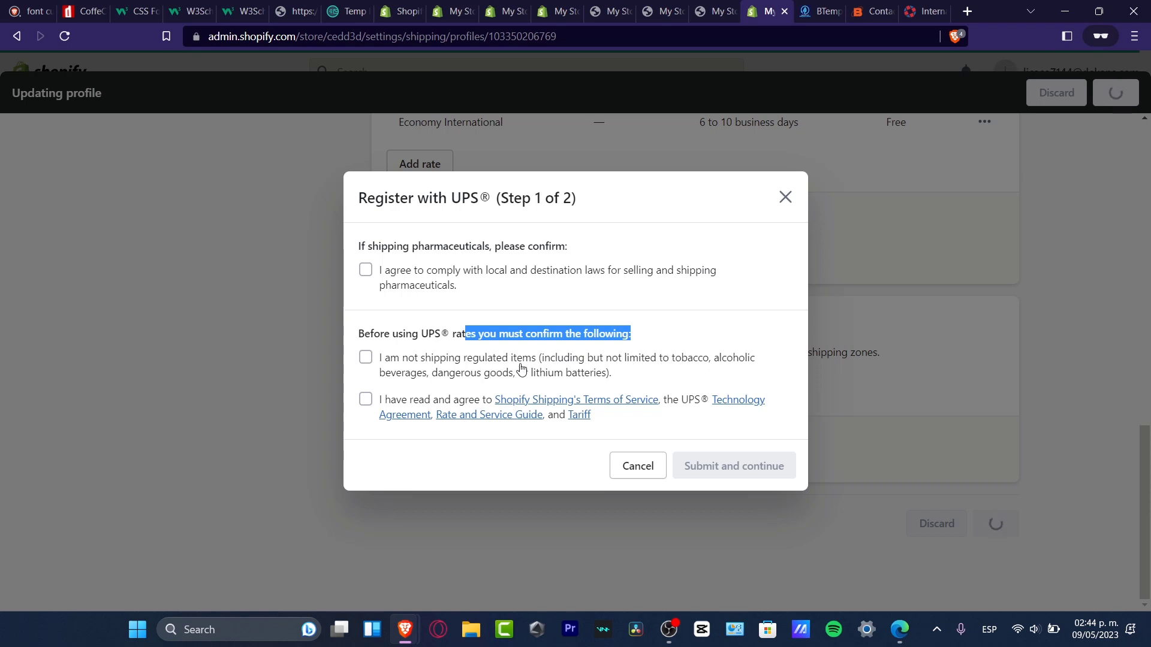
click(372, 365)
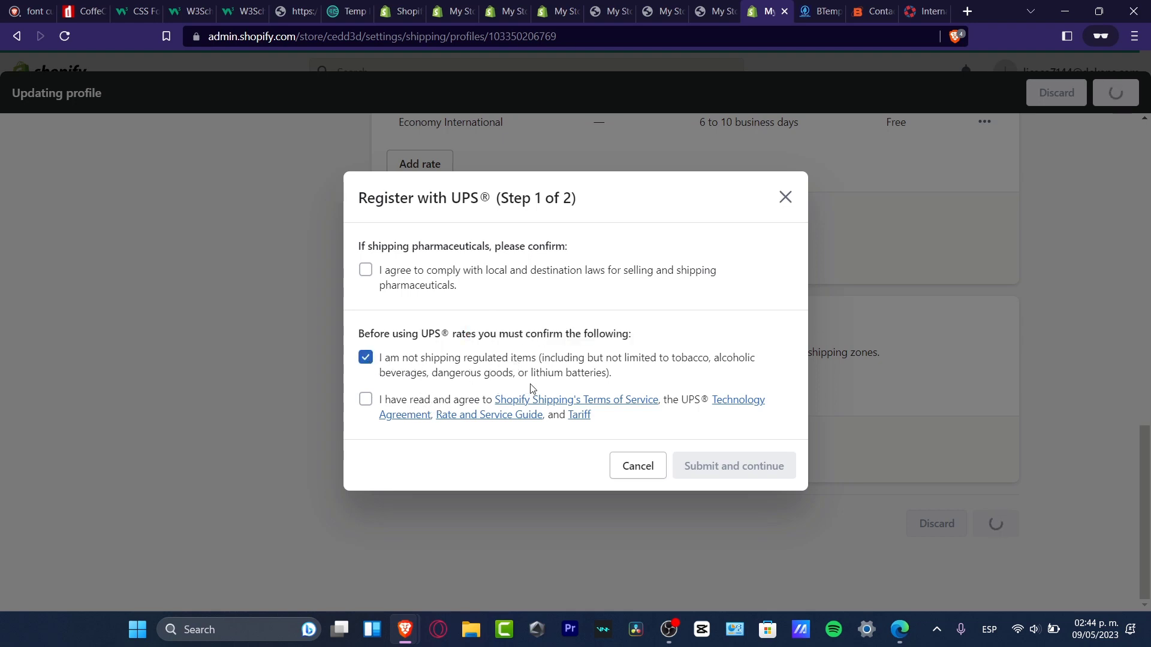
click(365, 401)
click(707, 465)
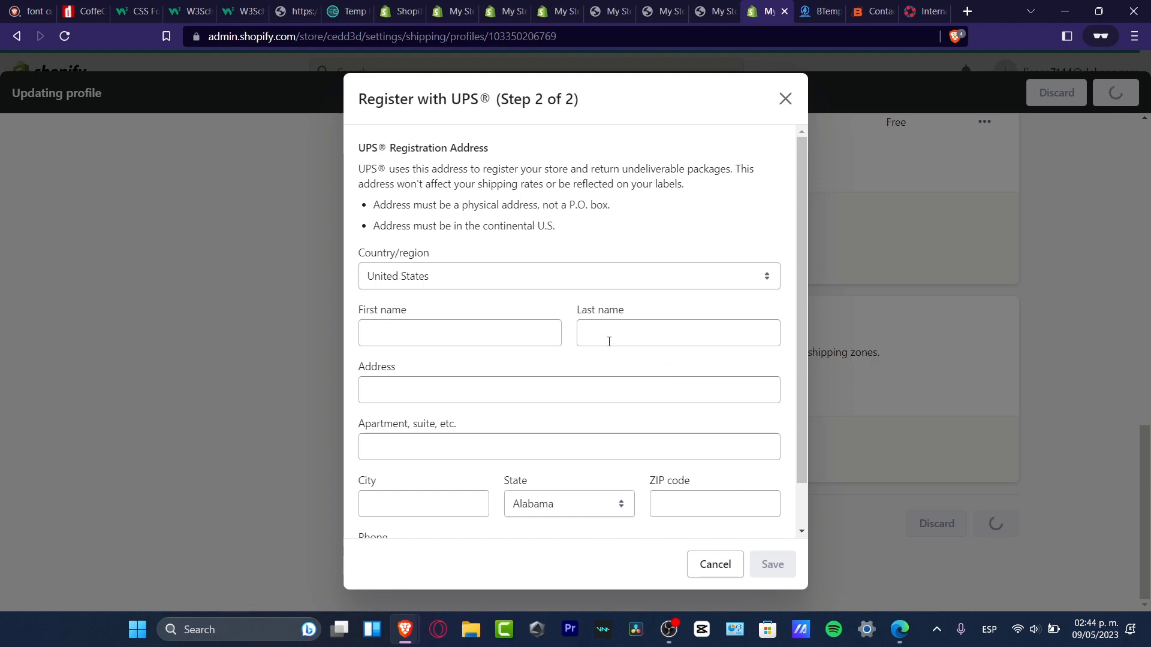
Scroll through the UPS step 2 address form and select the Phone field.
scroll(609, 341, down, 1)
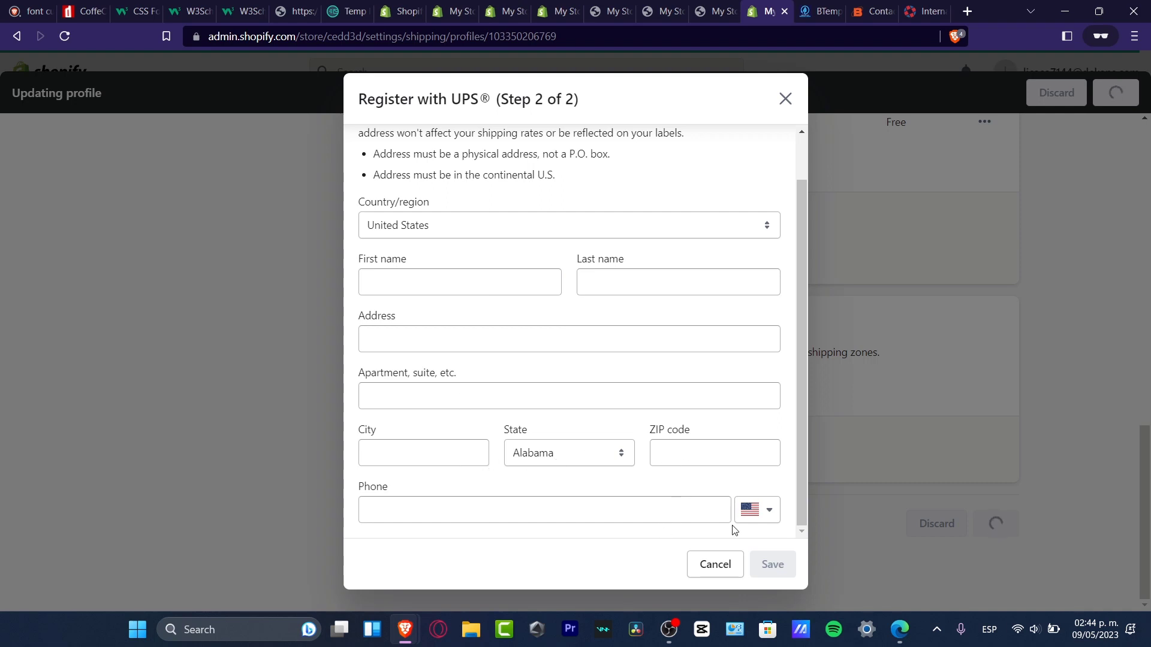
click(530, 504)
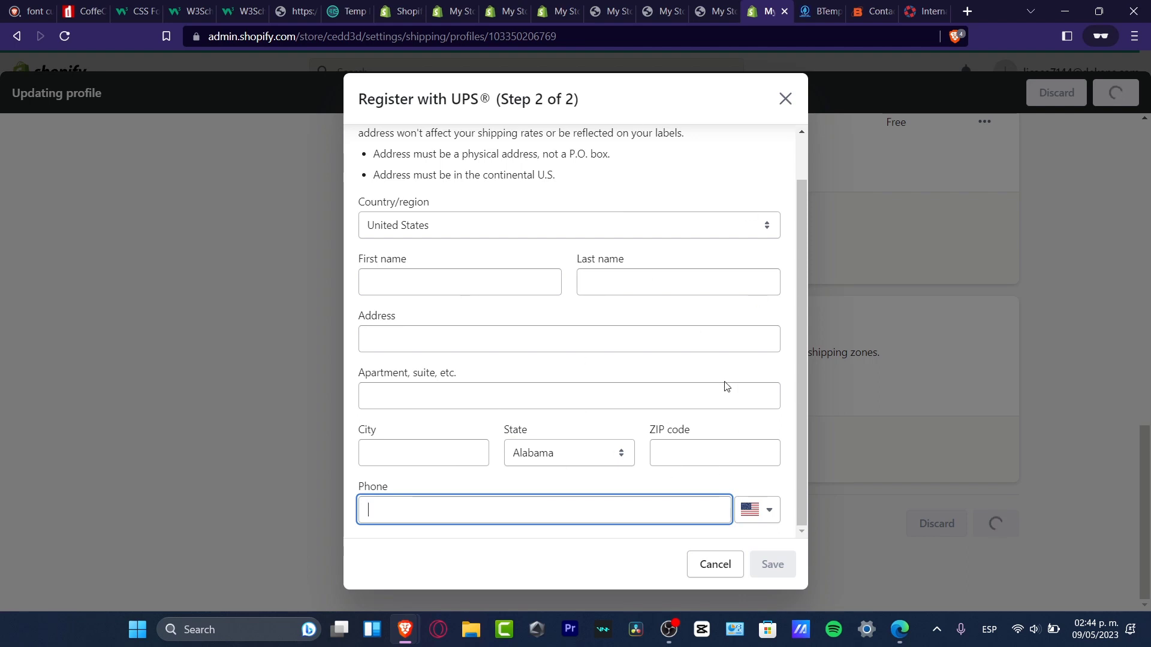
scroll(727, 386, up, 1)
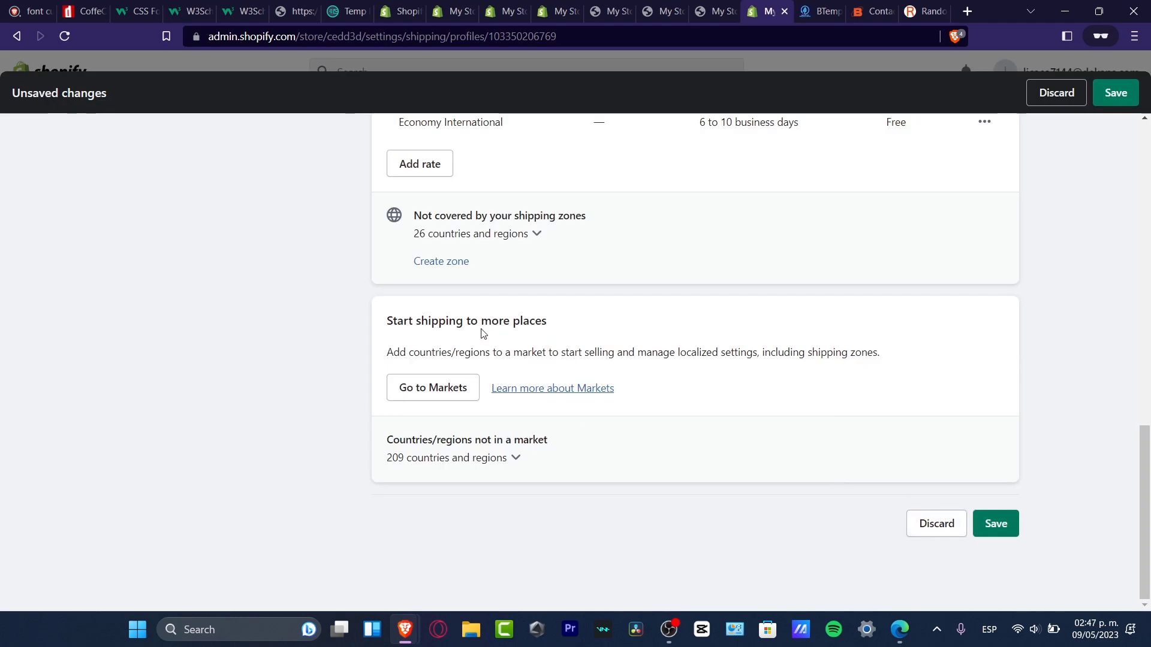
drag(421, 320, 555, 318)
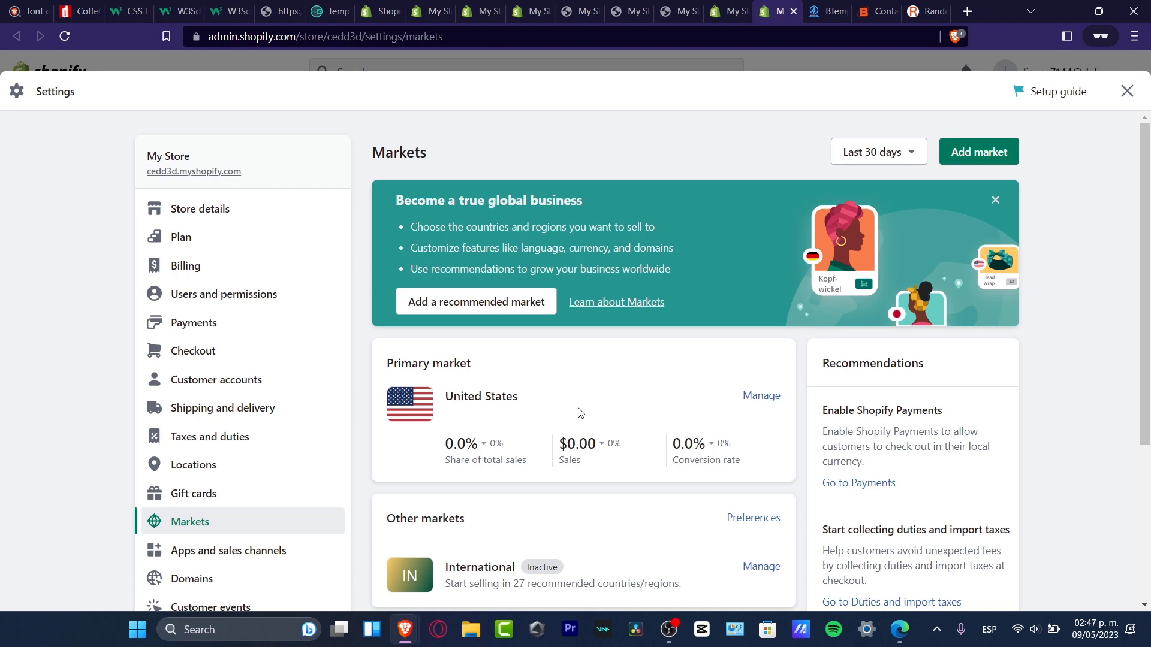
scroll(625, 340, down, 3)
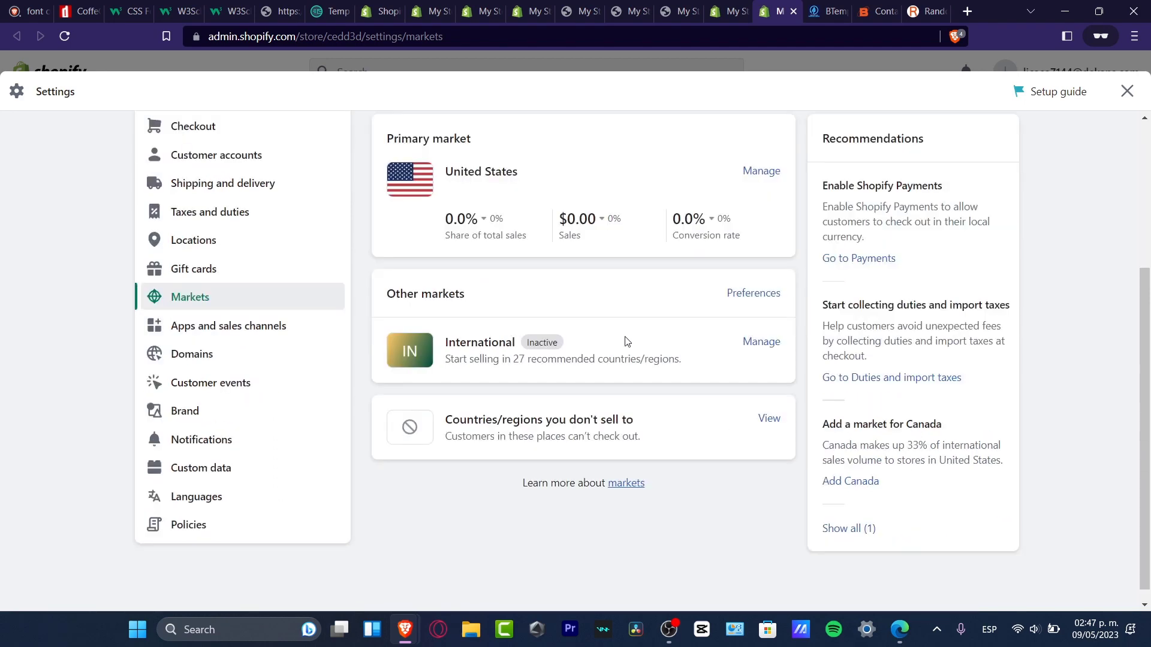
drag(461, 343, 516, 343)
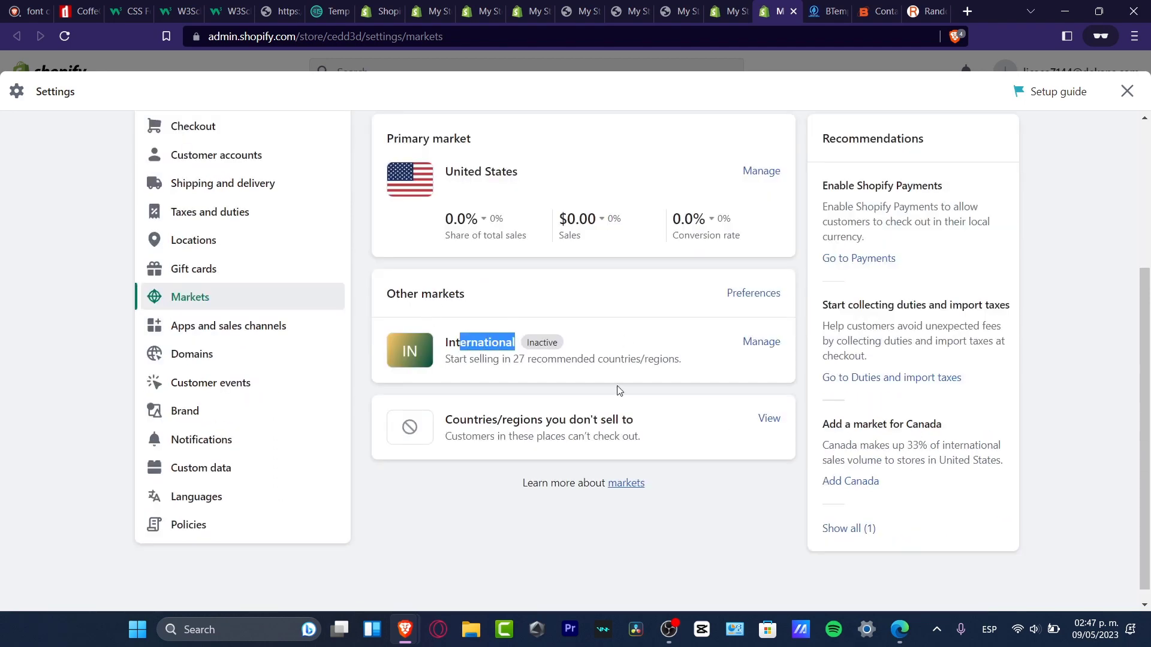
drag(538, 419, 643, 407)
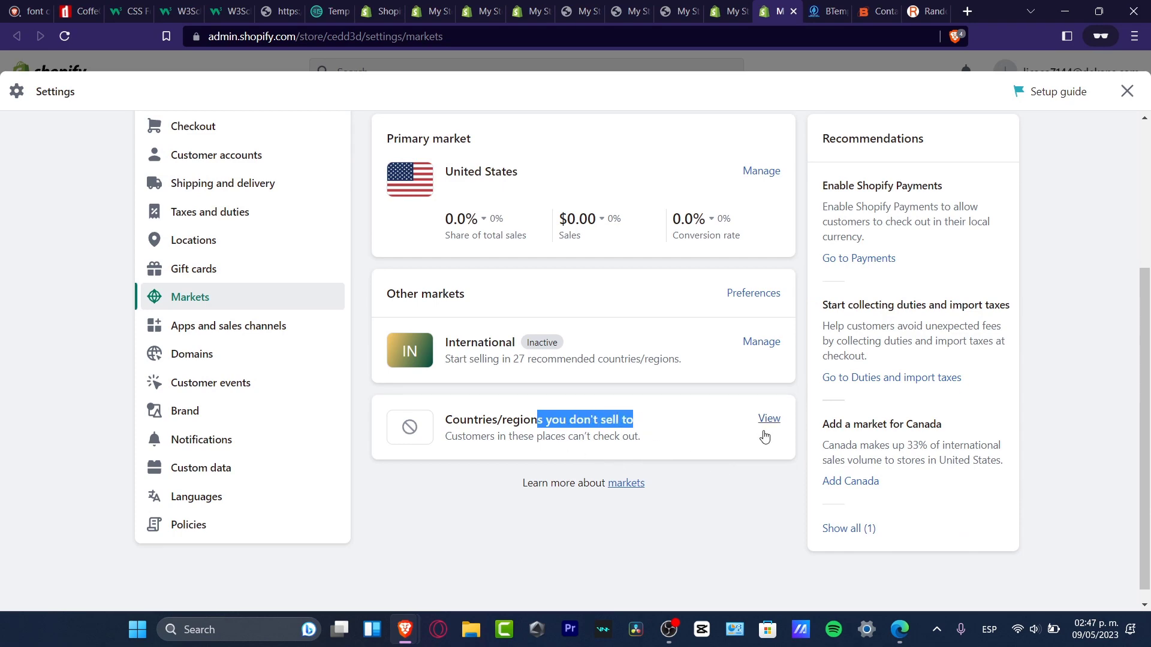
scroll(763, 436, up, 3)
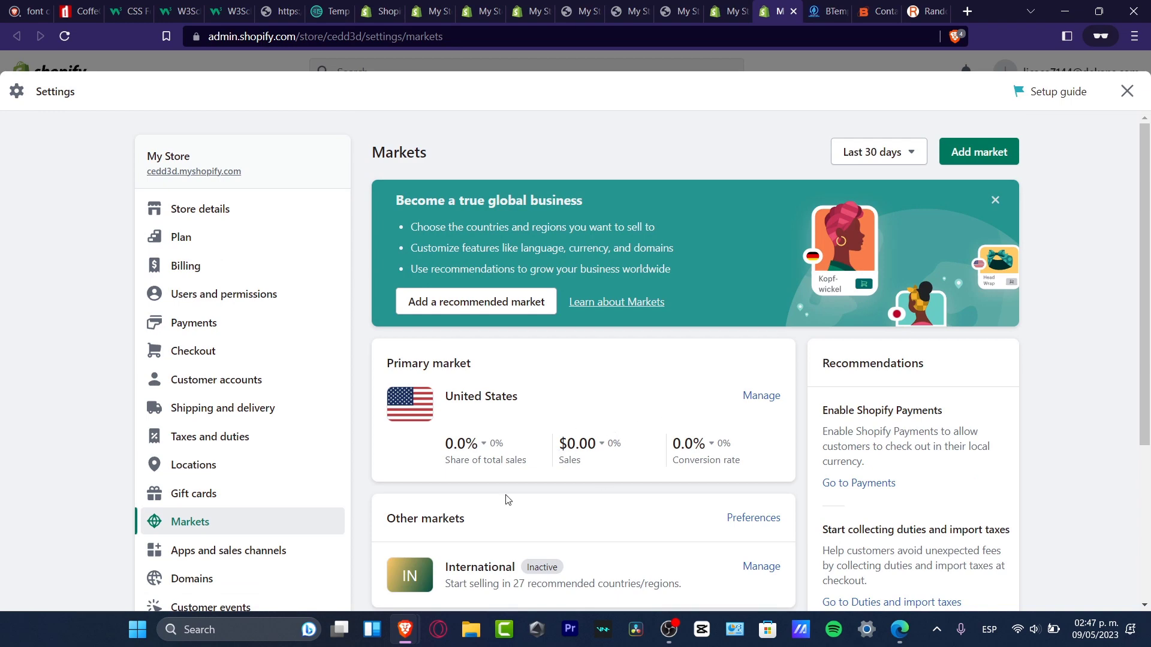
Add Canada from the recommended markets, review its payments and taxes settings, and return to Markets.
click(508, 301)
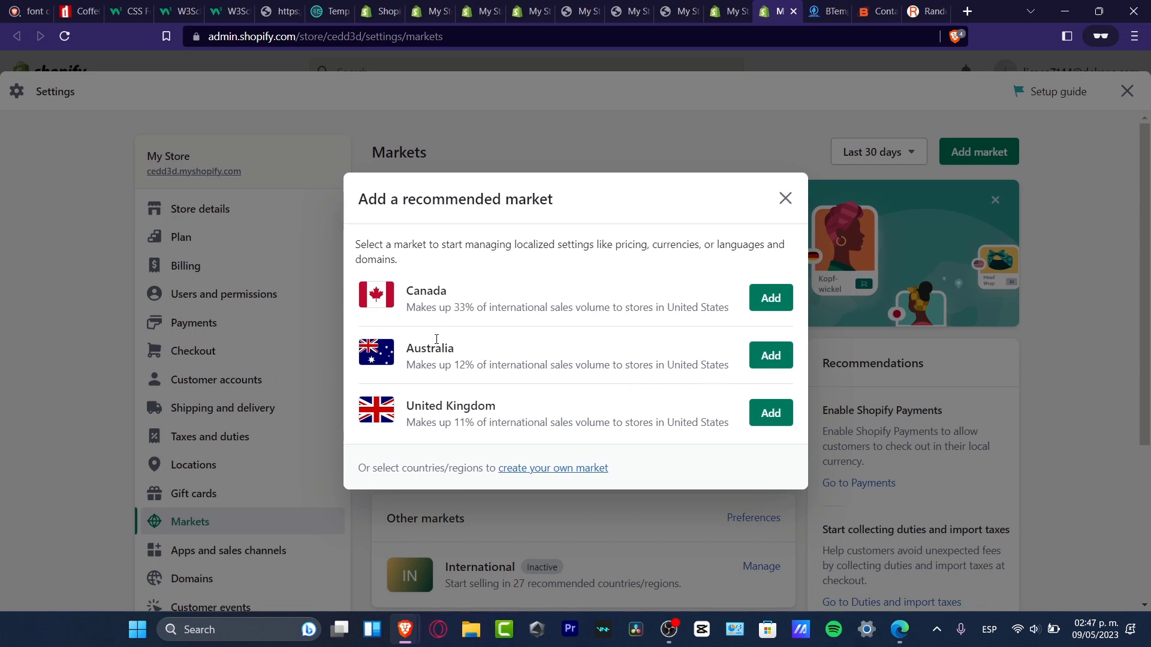
click(773, 304)
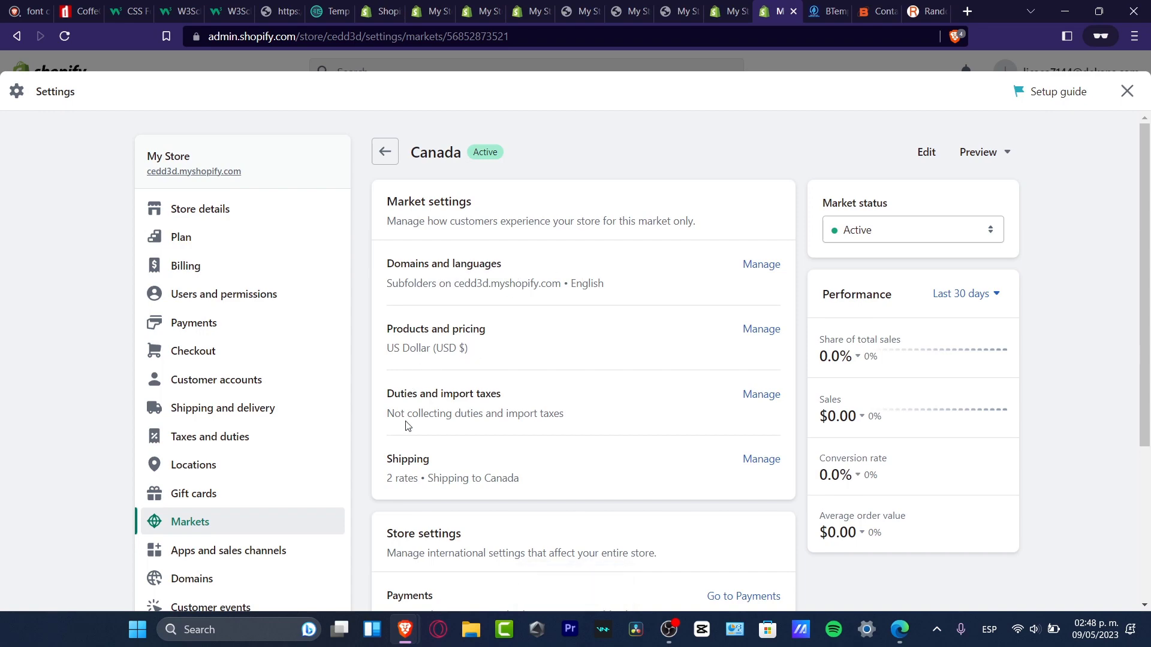
drag(434, 413, 455, 413)
scroll(613, 470, down, 4)
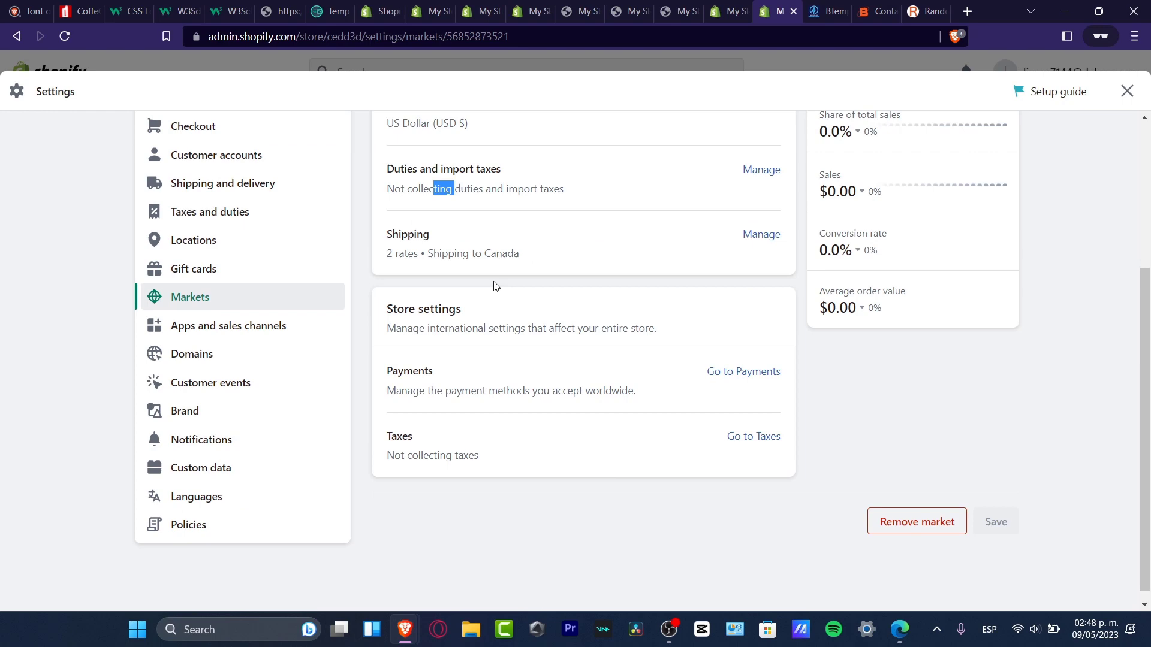
drag(435, 392, 442, 446)
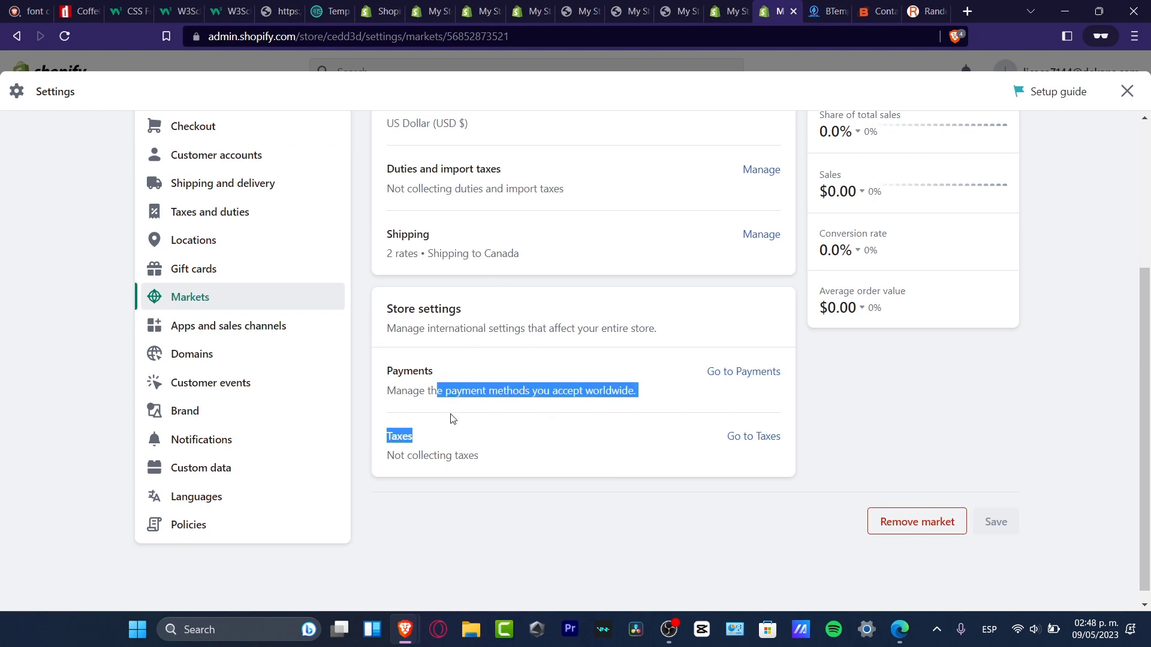
scroll(550, 447, up, 4)
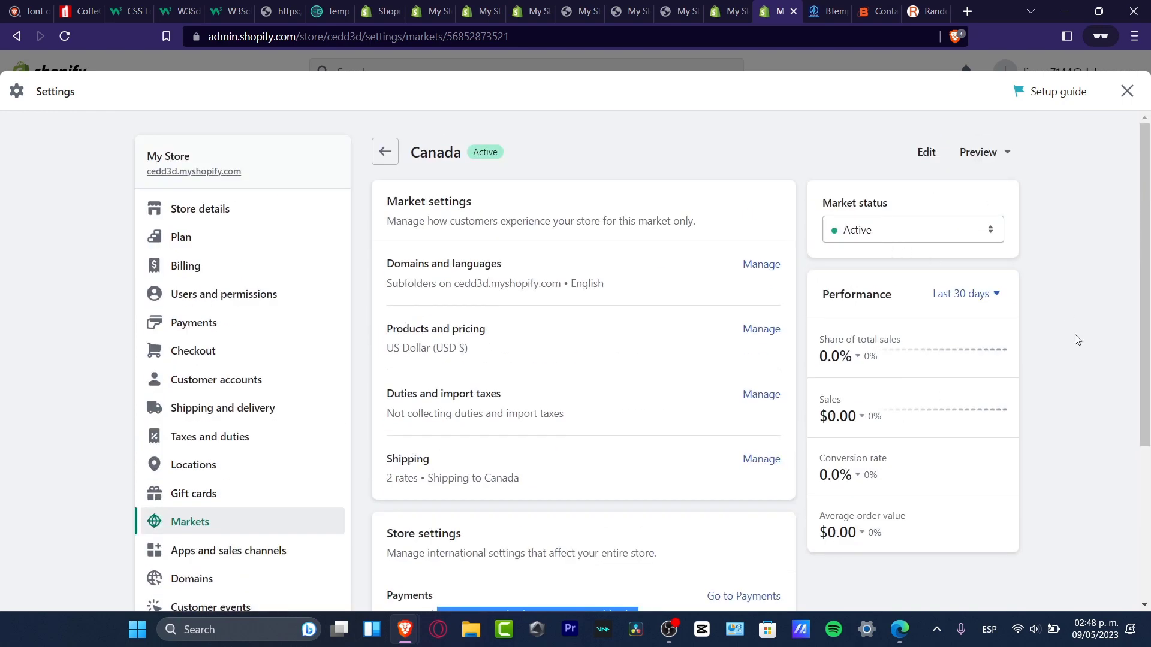
scroll(944, 384, down, 4)
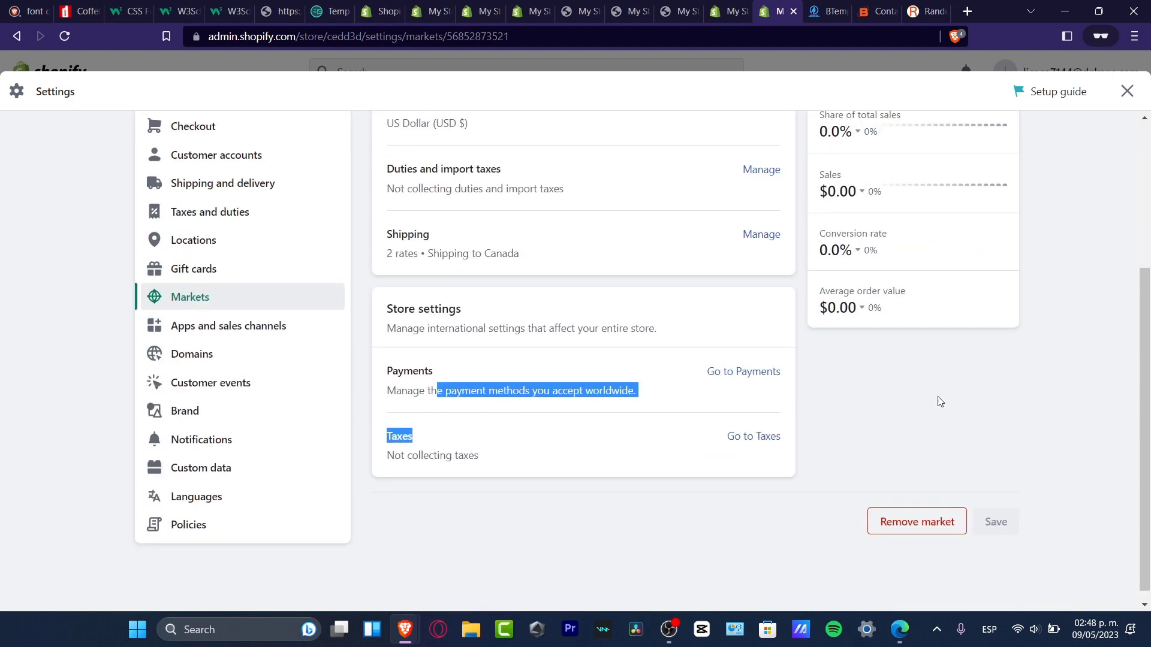
scroll(839, 411, up, 4)
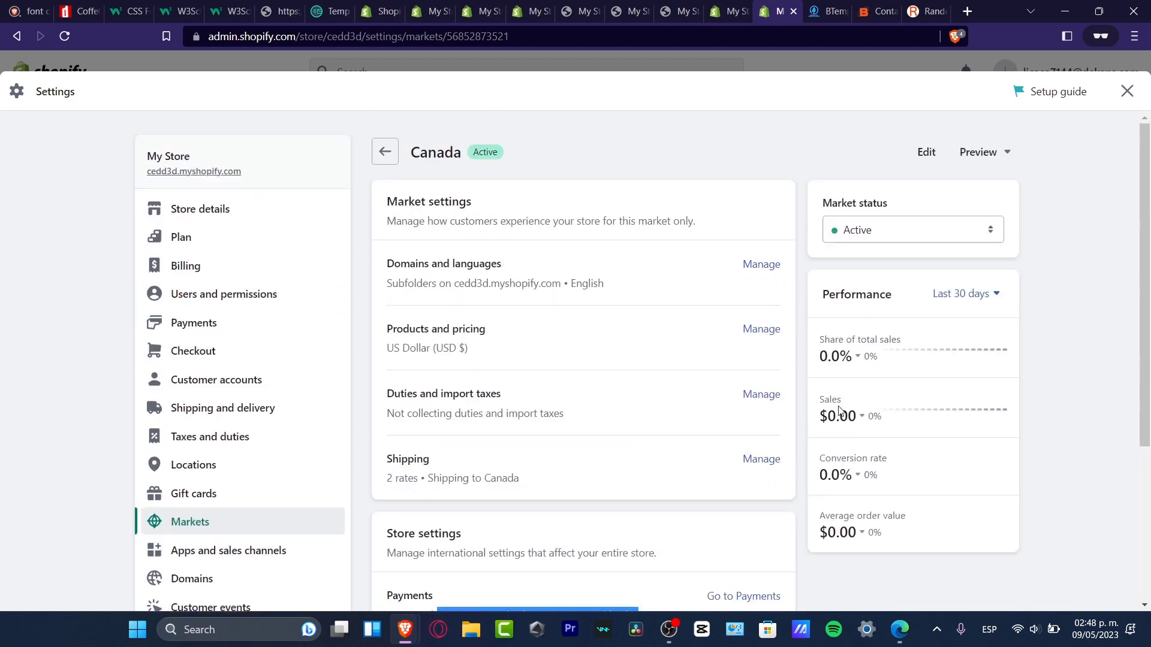
click(382, 150)
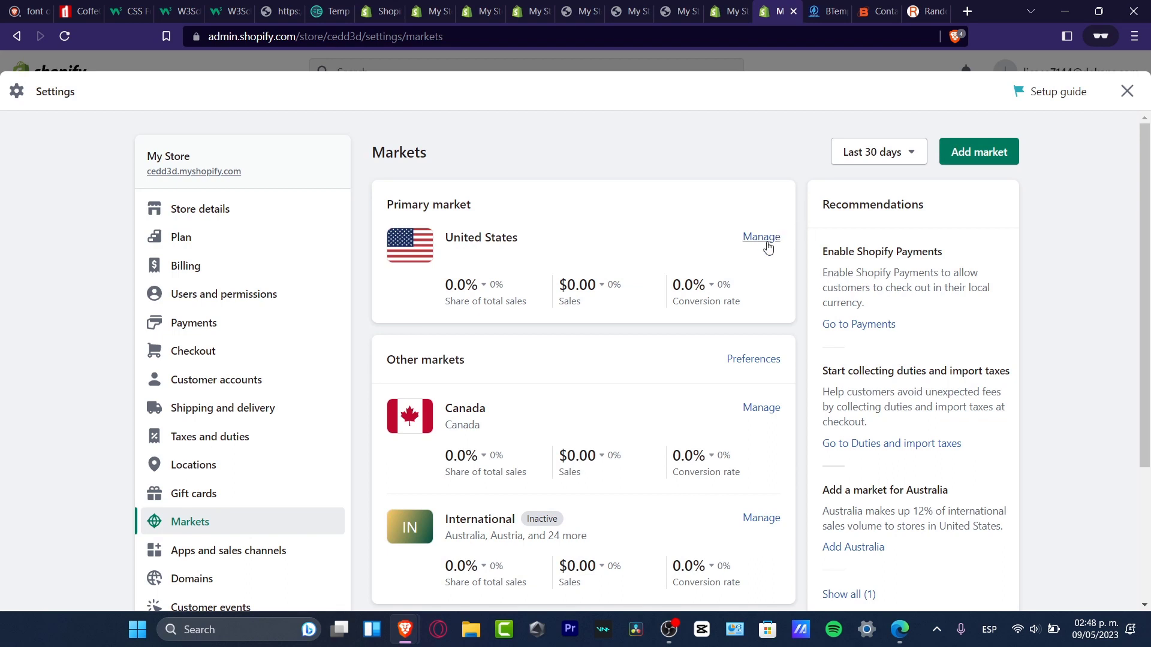
Abandon the blank new-market form, add Australia, and dismiss the geolocation localized-experiences notice.
click(964, 156)
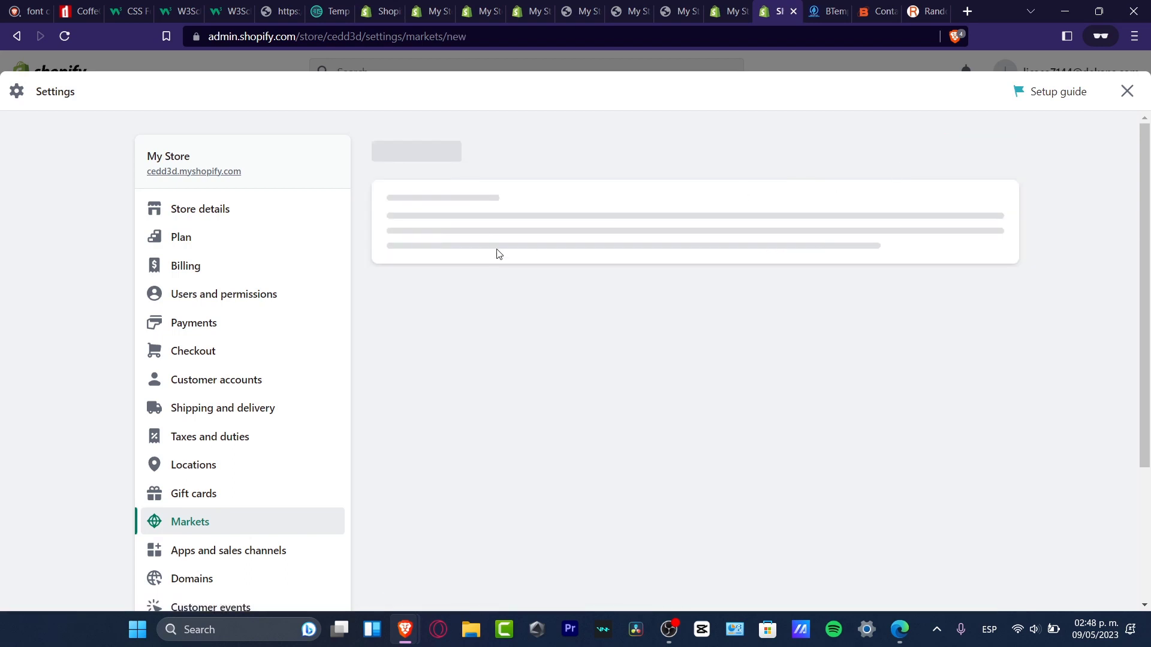
click(528, 251)
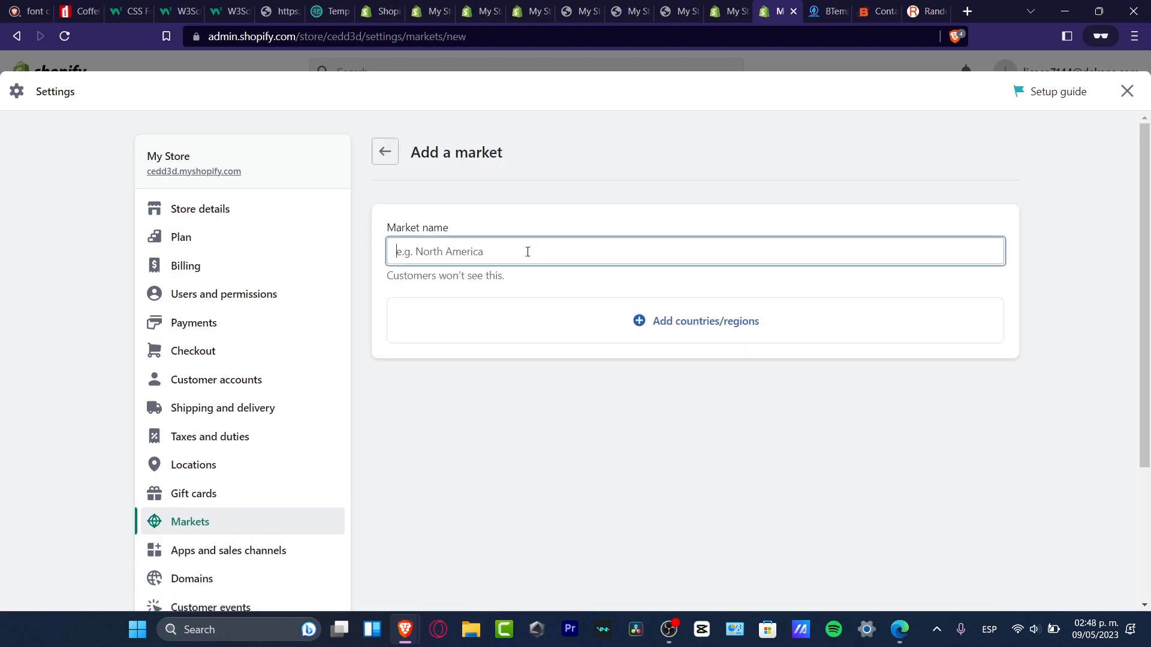
click(389, 152)
drag(406, 453, 541, 459)
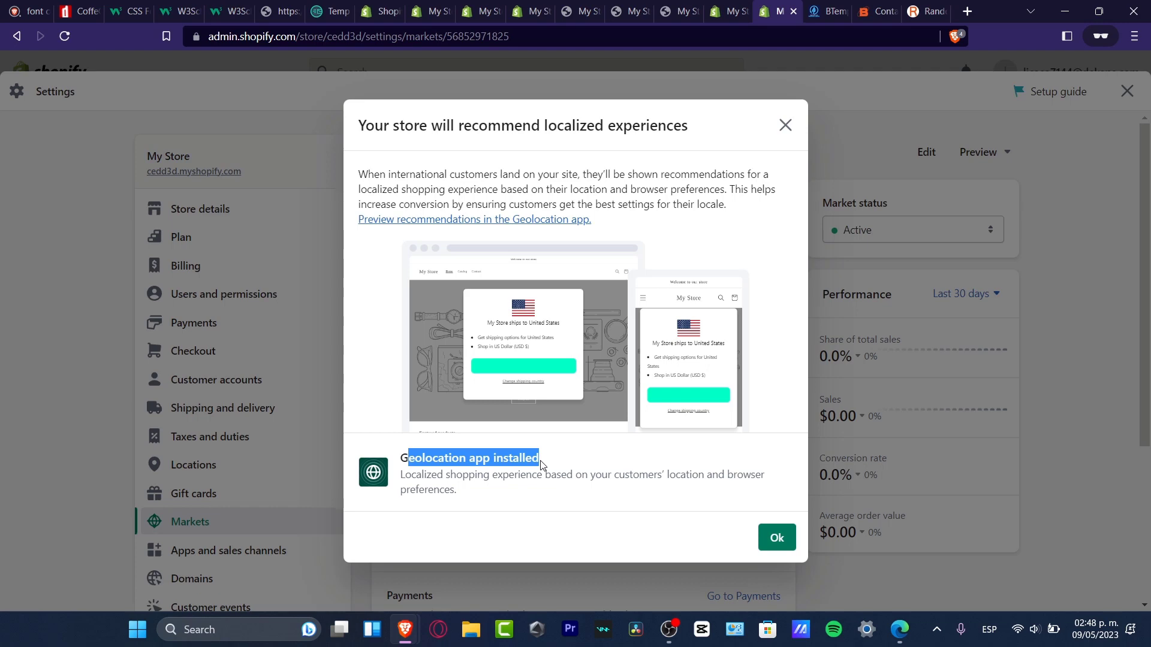
click(775, 547)
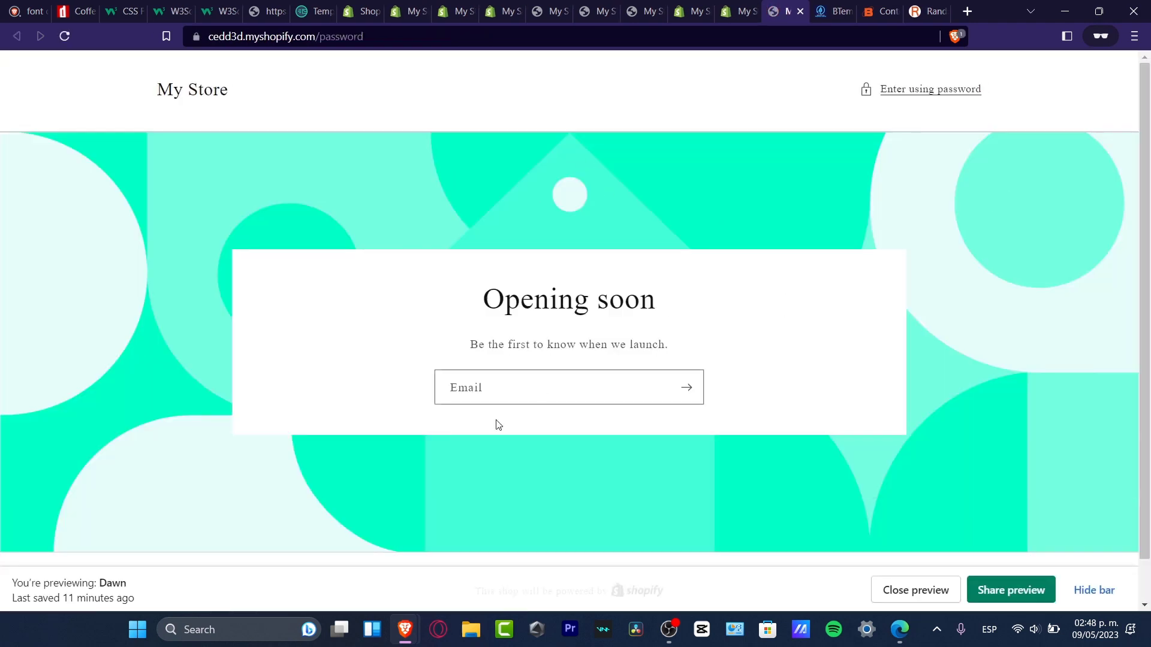
Look over the store preview, then go back to the admin's Markets list.
scroll(496, 425, down, 2)
scroll(1019, 427, up, 2)
click(739, 6)
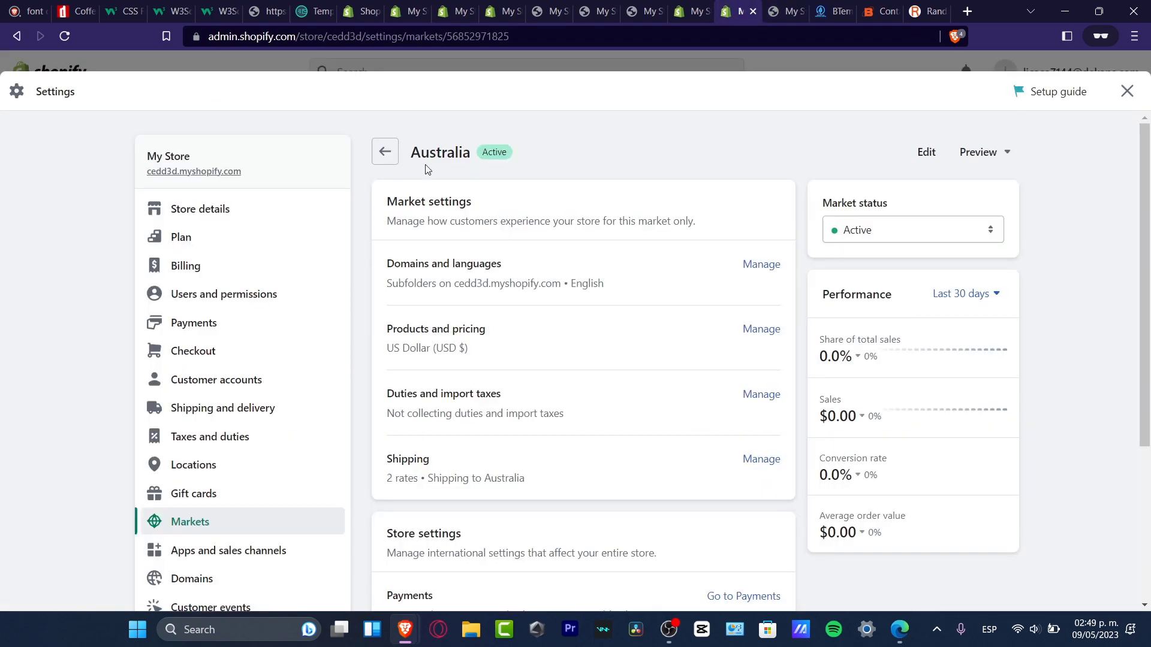
click(384, 156)
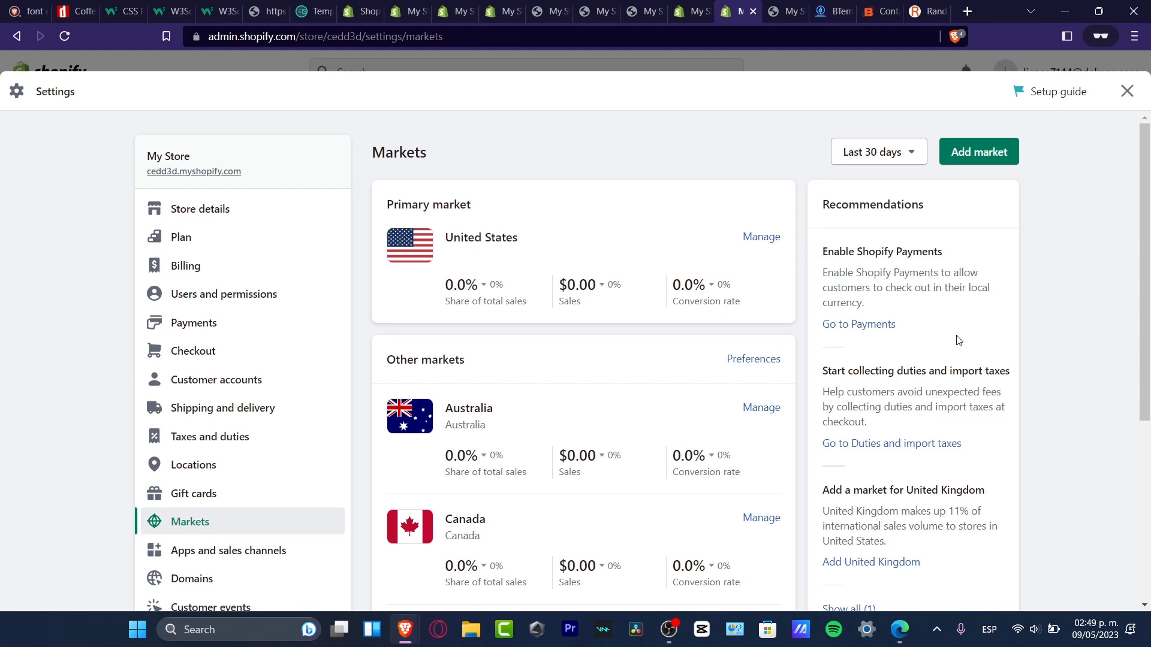
Add the United Kingdom from the market suggestions and check it is listed with Australia and Canada.
drag(902, 383, 1000, 375)
scroll(927, 288, down, 3)
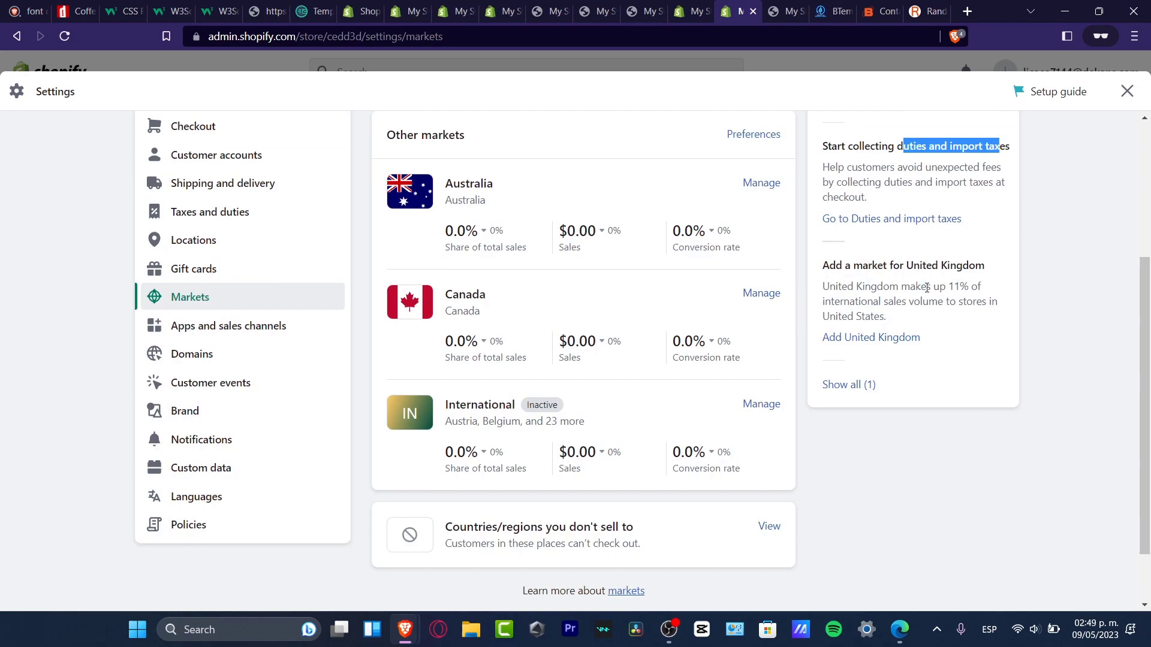
drag(900, 267, 992, 273)
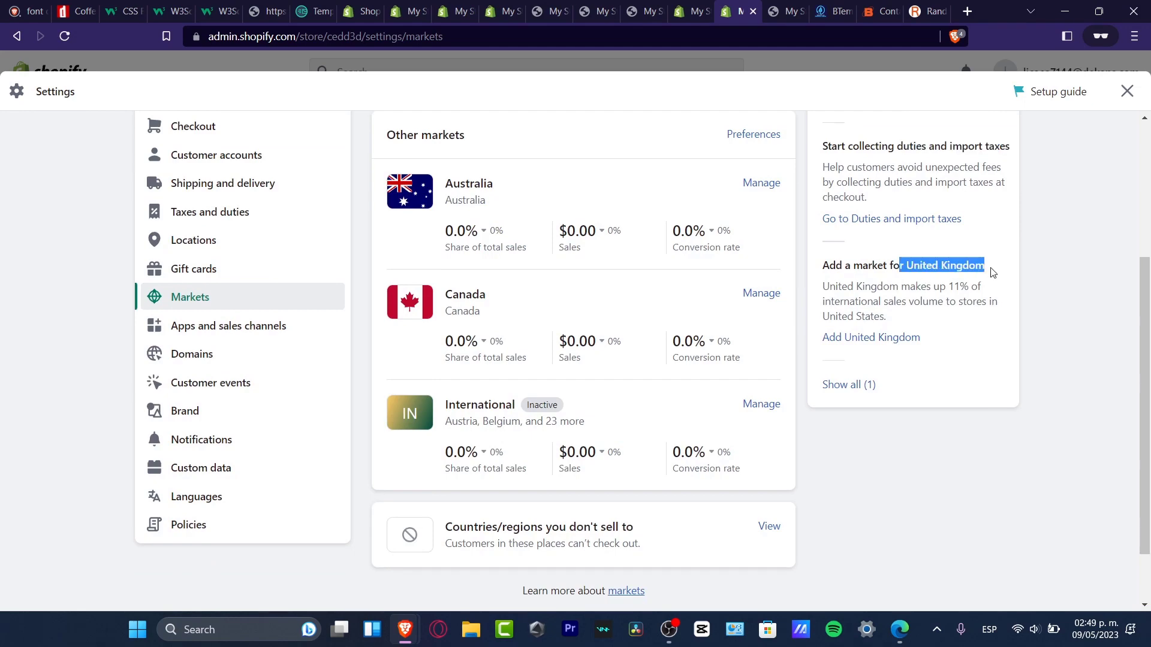
click(907, 336)
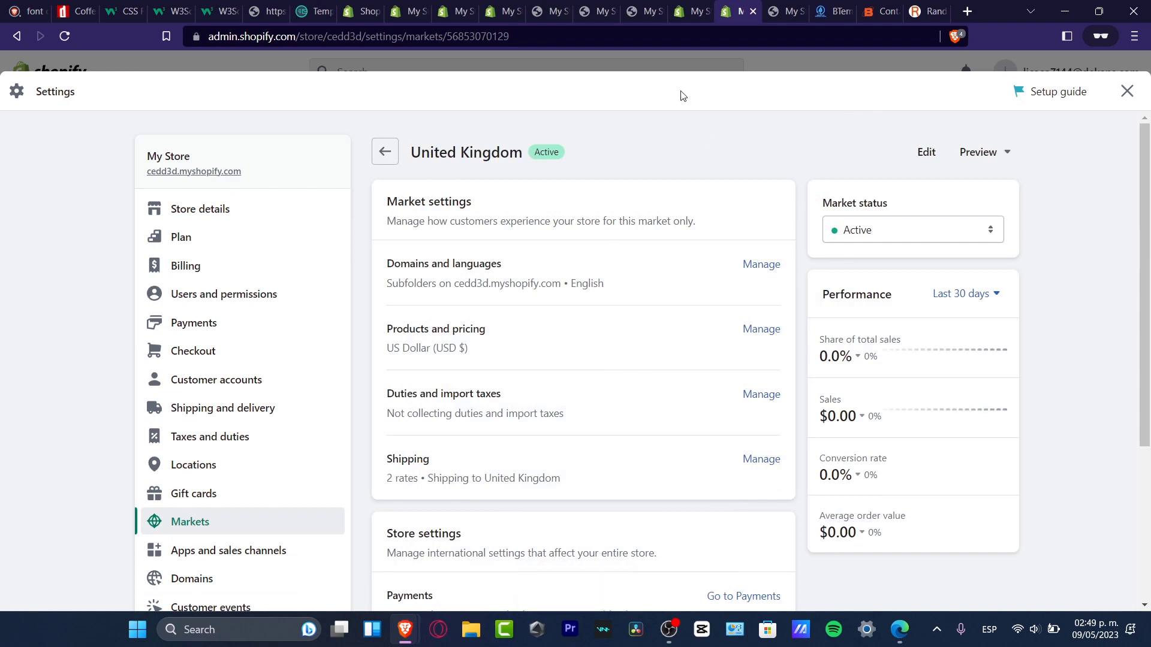
click(387, 153)
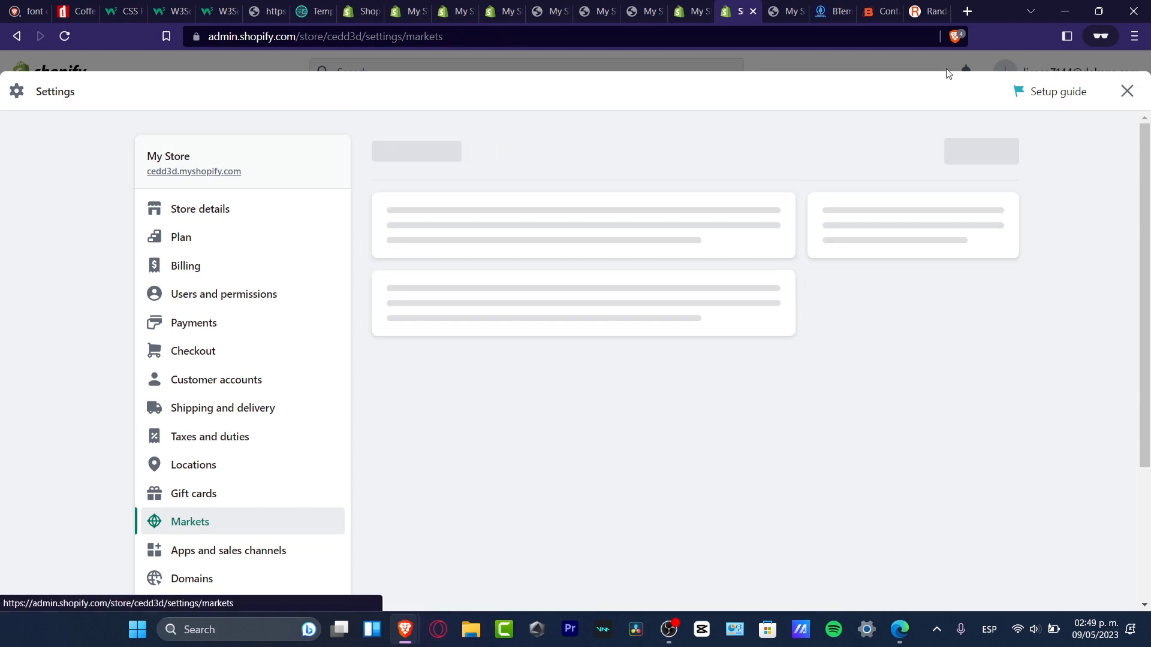
scroll(798, 267, down, 7)
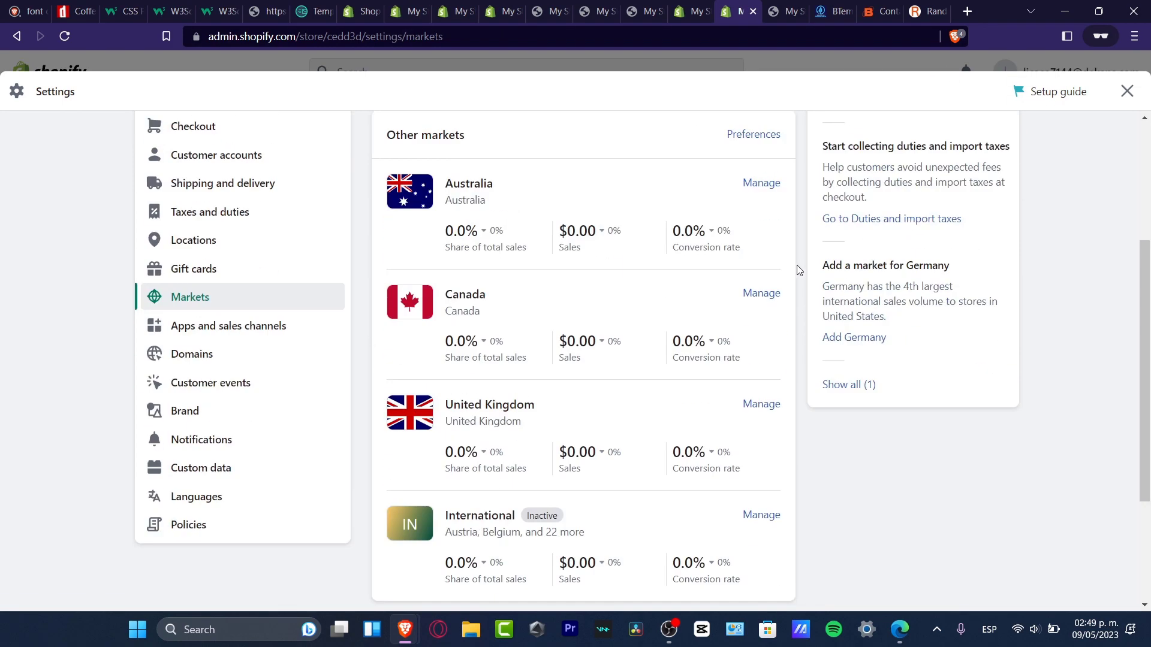
scroll(797, 267, up, 3)
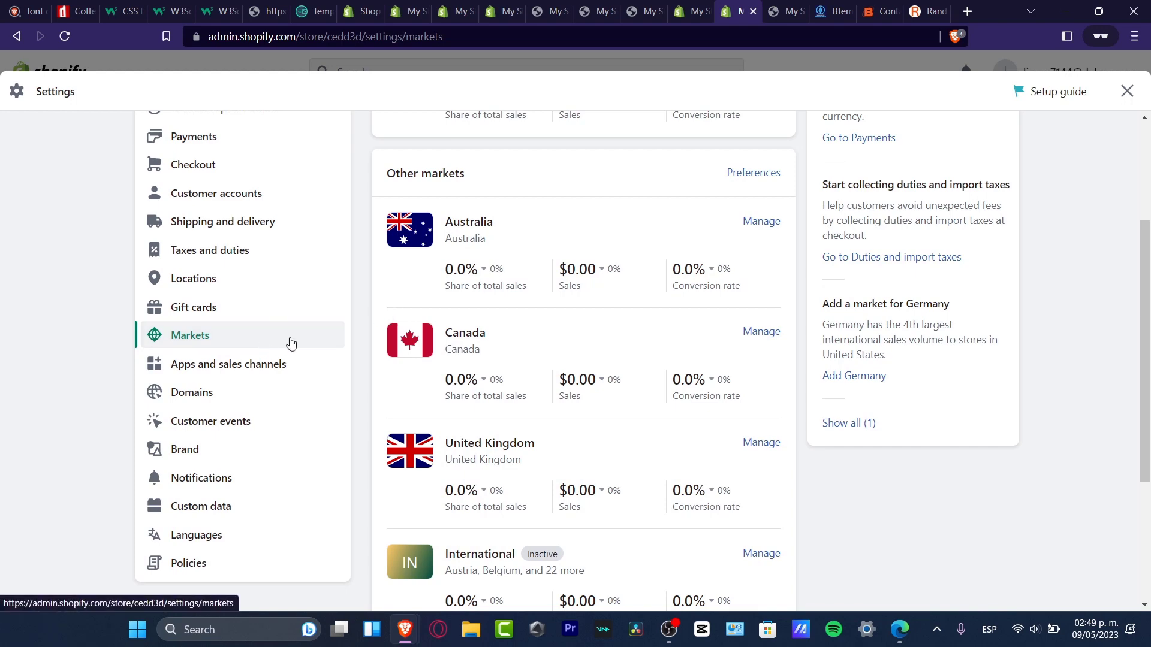
scroll(290, 343, up, 3)
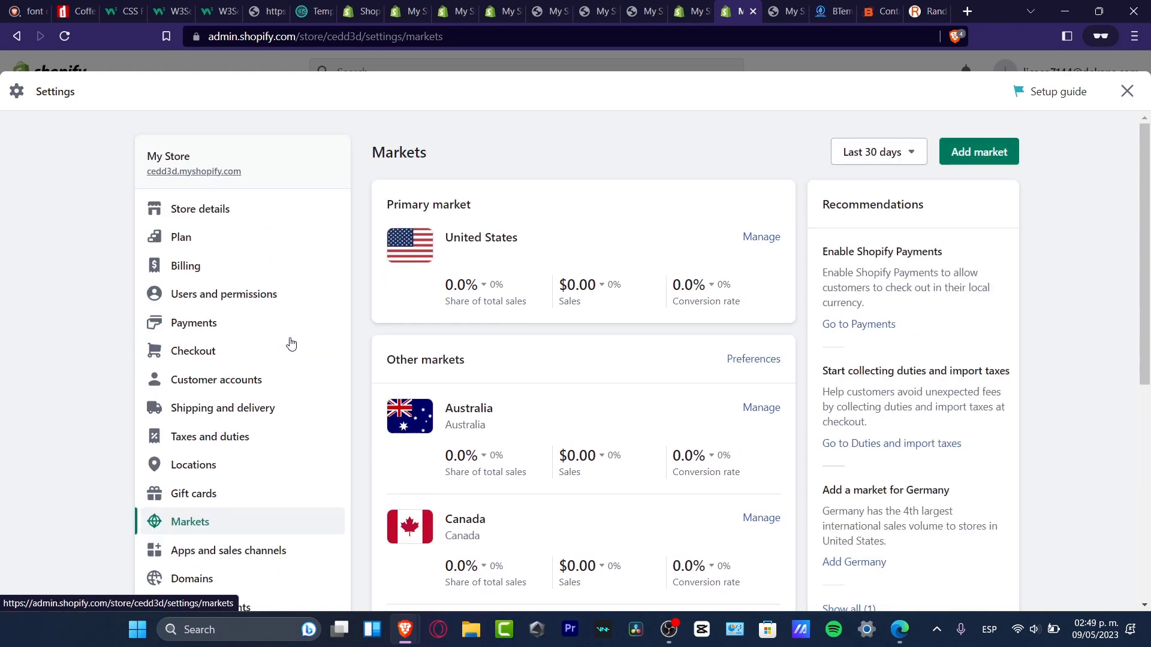
Move from Shipping and delivery to the Taxes and duties settings and scroll down to the duties section.
click(255, 409)
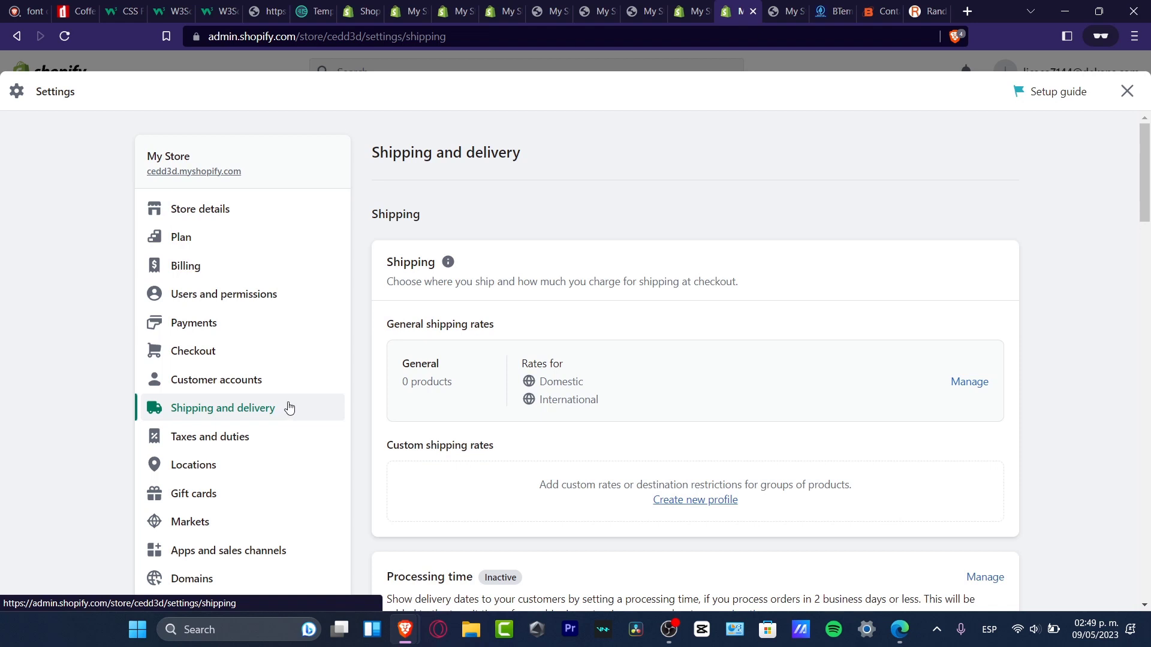
click(264, 436)
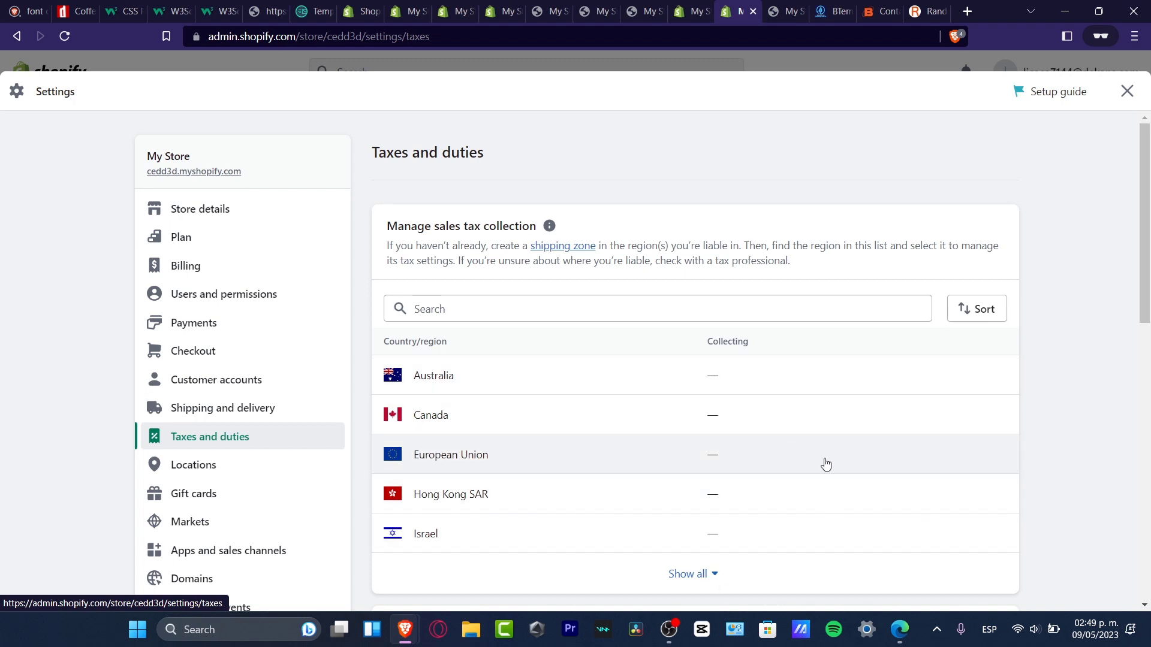
scroll(921, 432, down, 3)
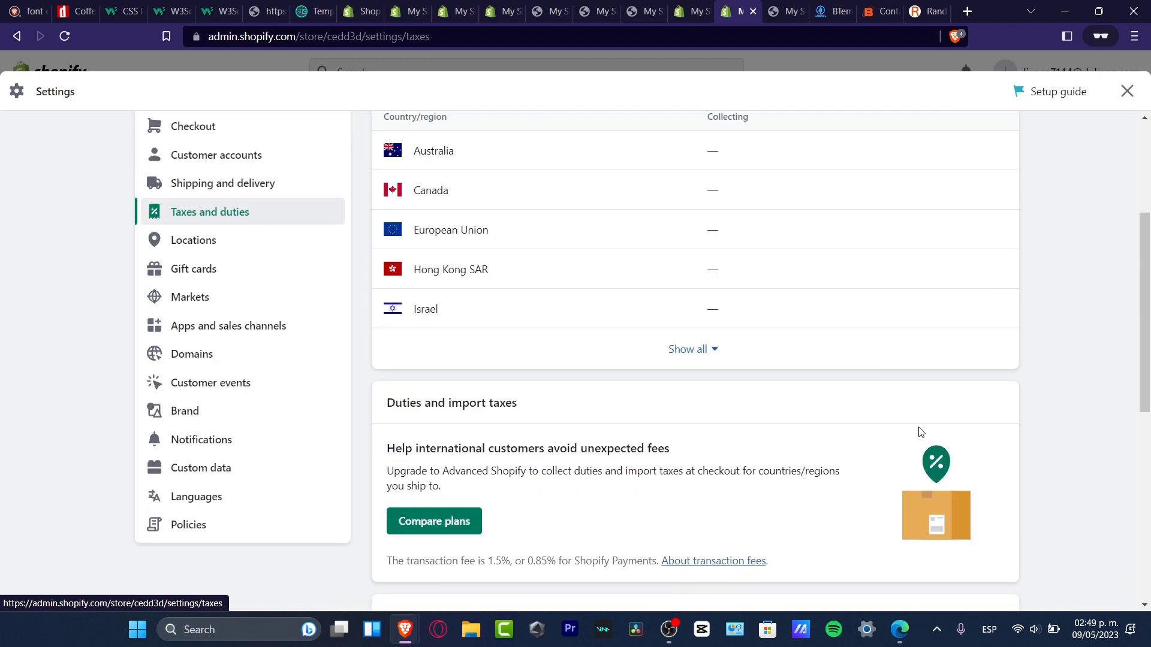